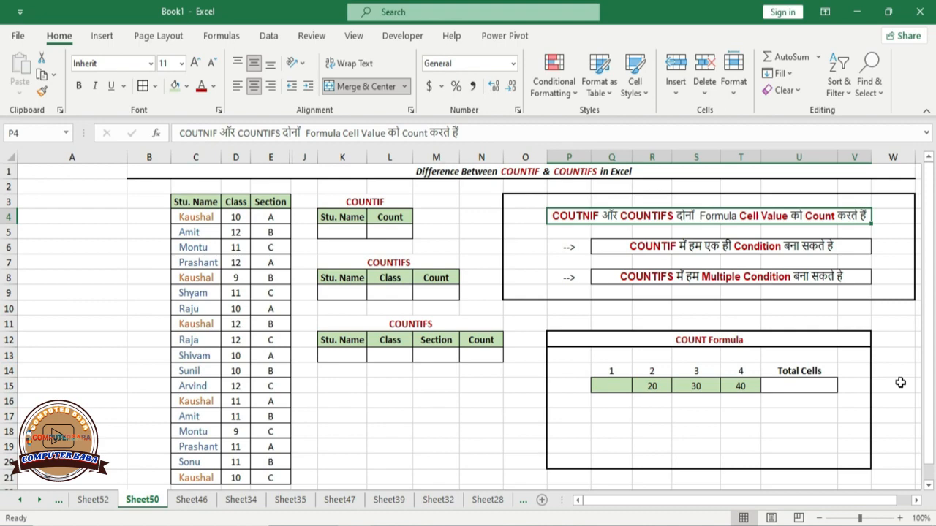
Count the numeric cells in Q15:T15 with a COUNT formula in the Total Cells cell U15
{"action": "left_click", "coordinate": [810, 383]}
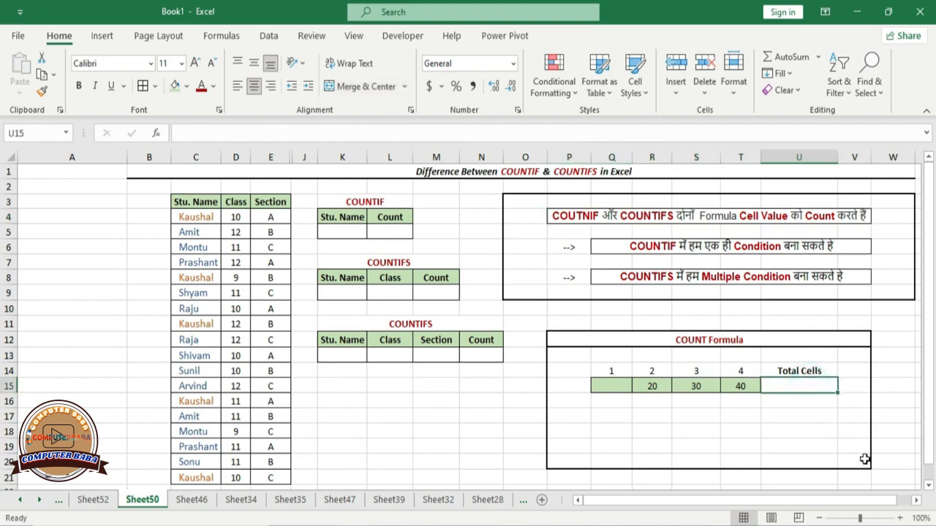
{"action": "type", "text": "=coun"}
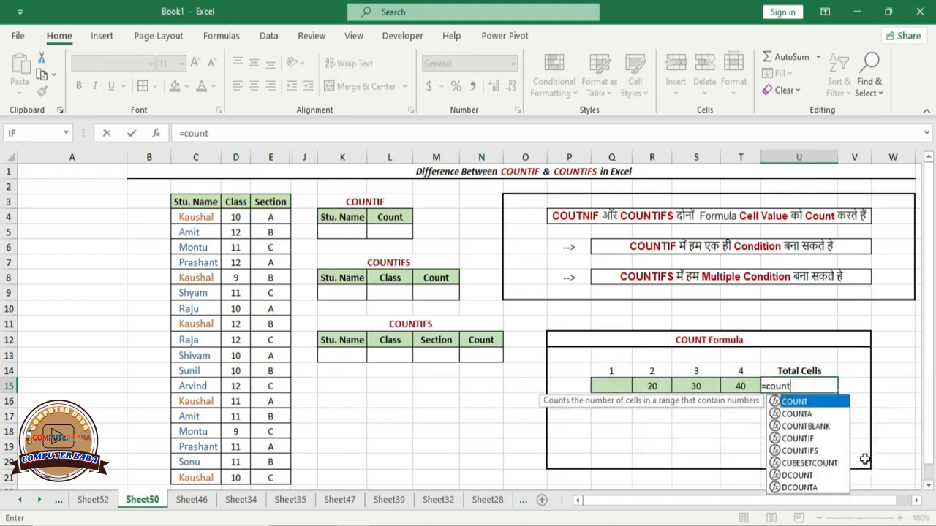
{"action": "type", "text": "t"}
{"action": "key", "text": "Tab"}
{"action": "left_click", "coordinate": [596, 384]}
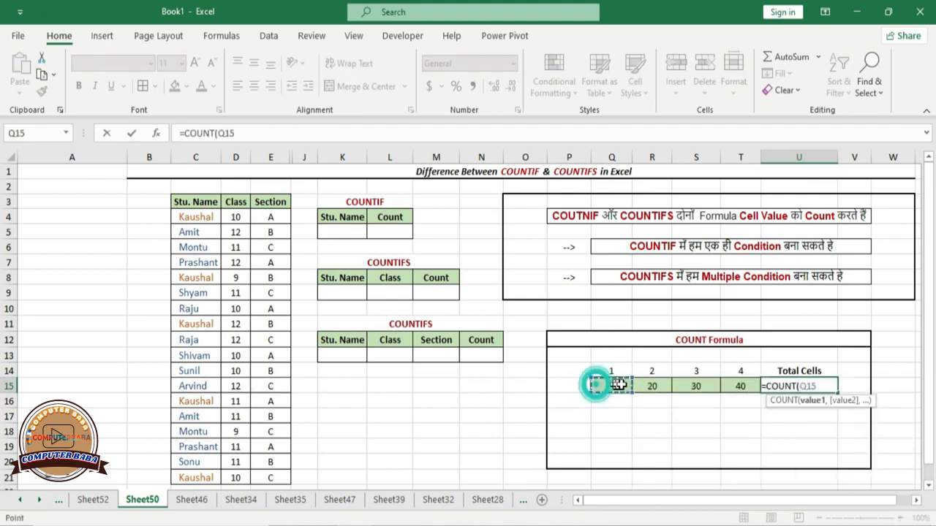
{"action": "left_click_drag", "start_coordinate": [619, 385], "coordinate": [742, 386]}
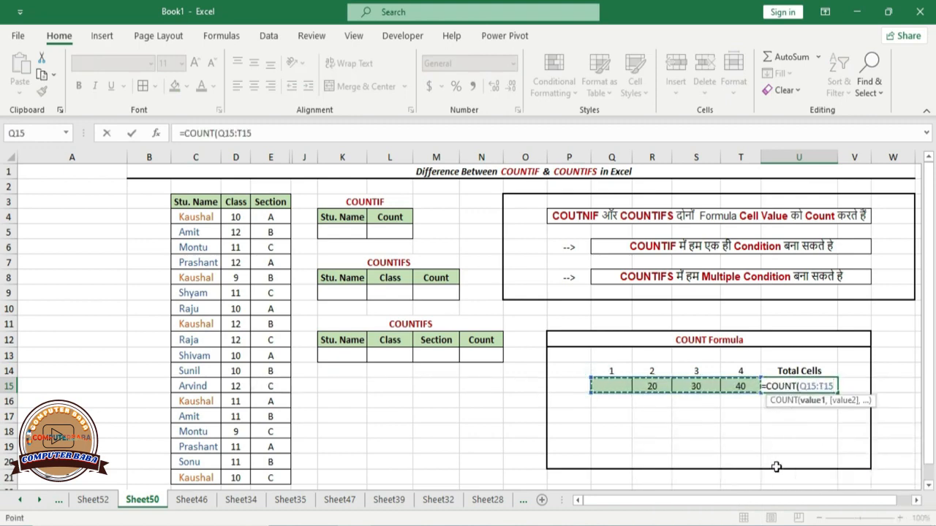
{"action": "type", "text": ")"}
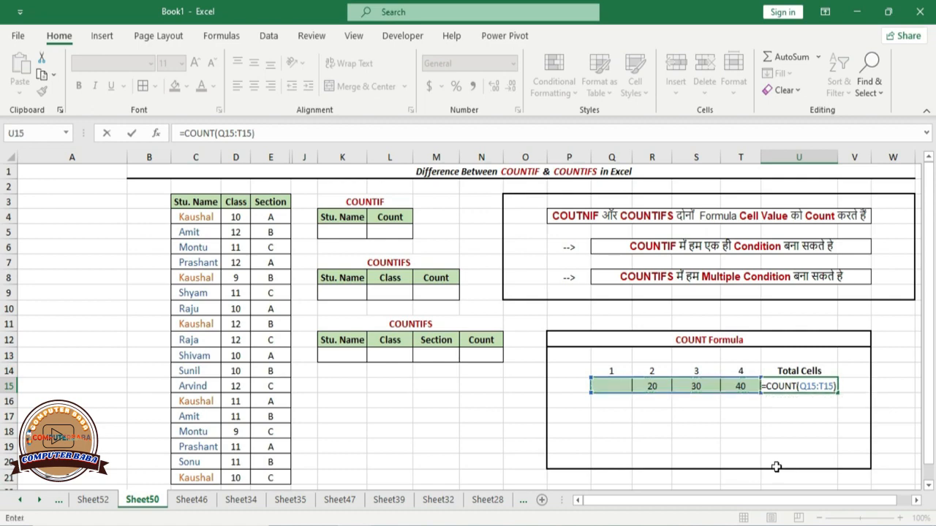
{"action": "key", "text": "Return"}
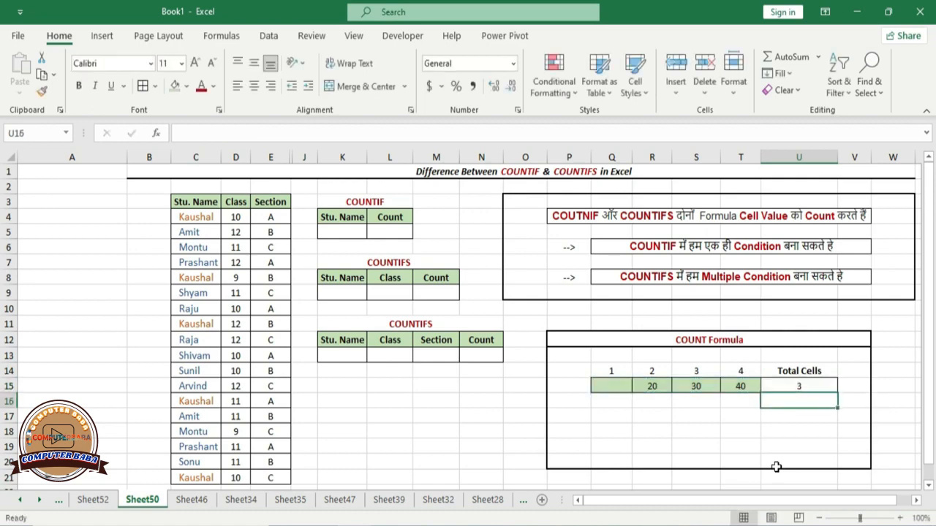
Enter 5 in the empty cell Q15 of the COUNT Formula example
{"action": "left_click_drag", "start_coordinate": [650, 385], "coordinate": [738, 385]}
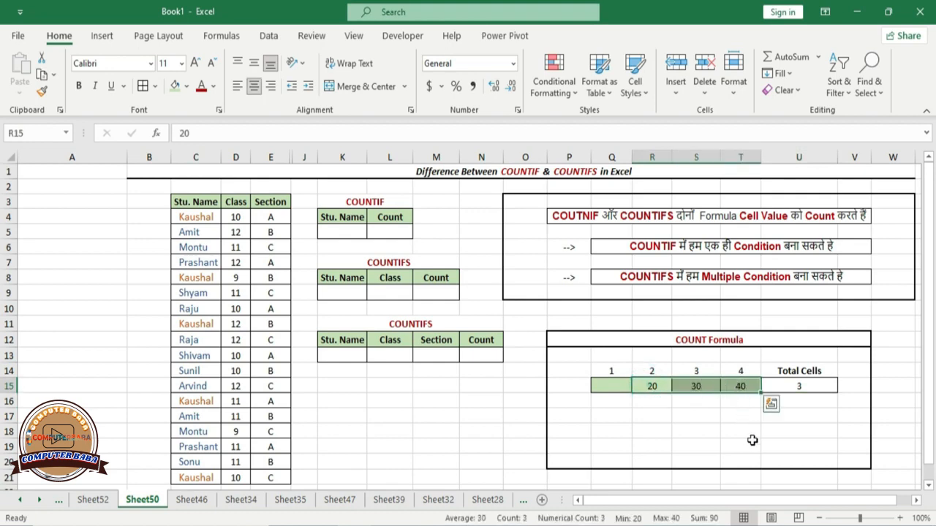
{"action": "left_click", "coordinate": [616, 388]}
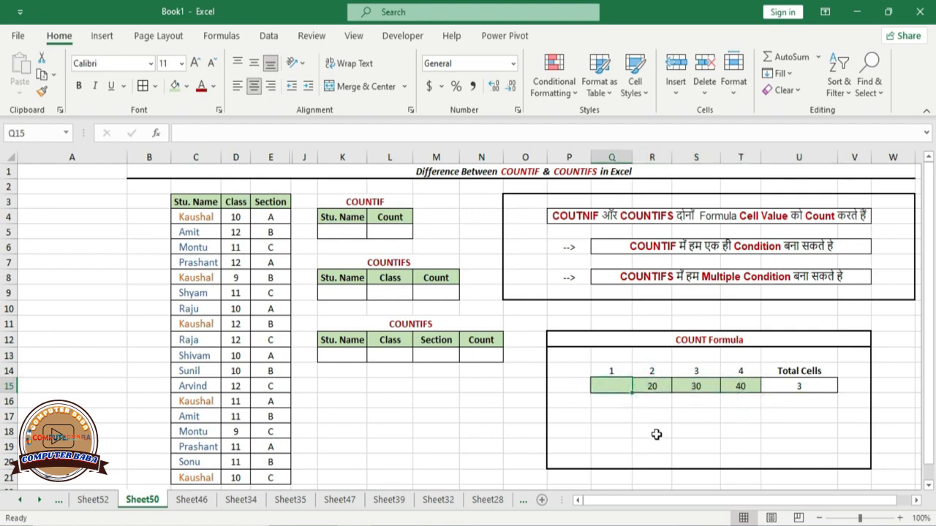
{"action": "type", "text": "5"}
{"action": "key", "text": "Return"}
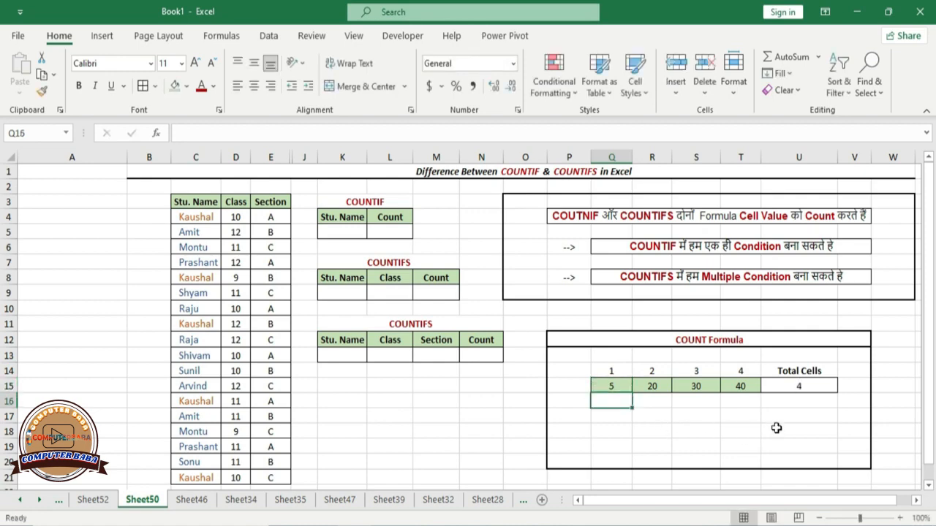
{"action": "left_click_drag", "start_coordinate": [620, 387], "coordinate": [741, 386]}
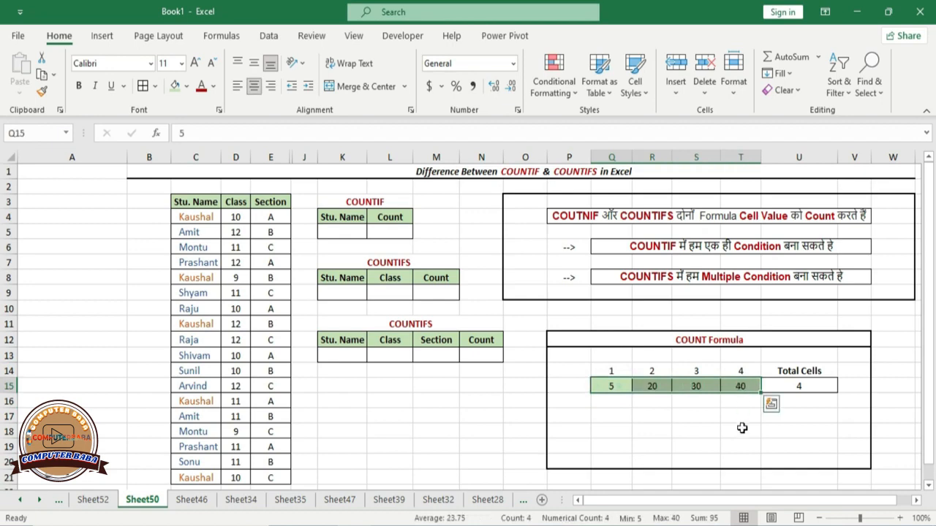
Review the COUNTIF and COUNTIFS condition notes and the name, class and section columns of the student table
{"action": "left_click", "coordinate": [693, 249]}
{"action": "left_click", "coordinate": [691, 278]}
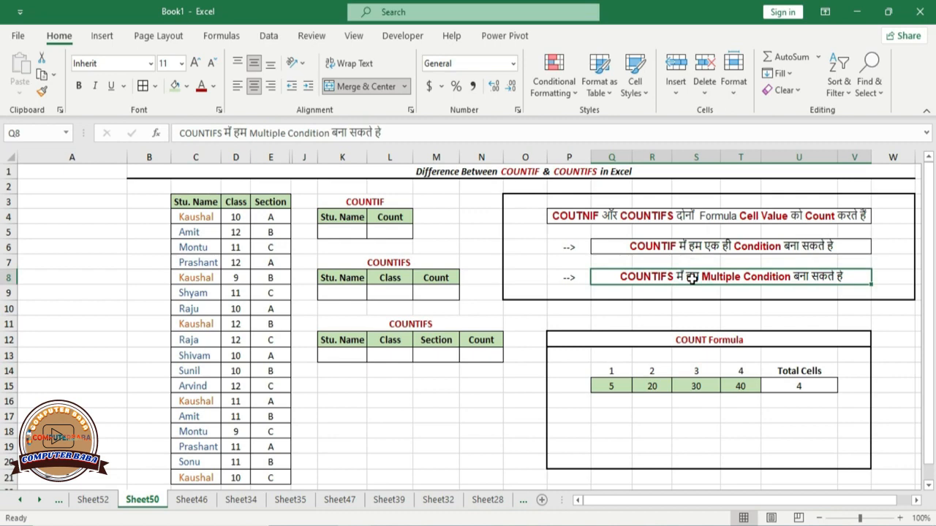
{"action": "left_click", "coordinate": [691, 249]}
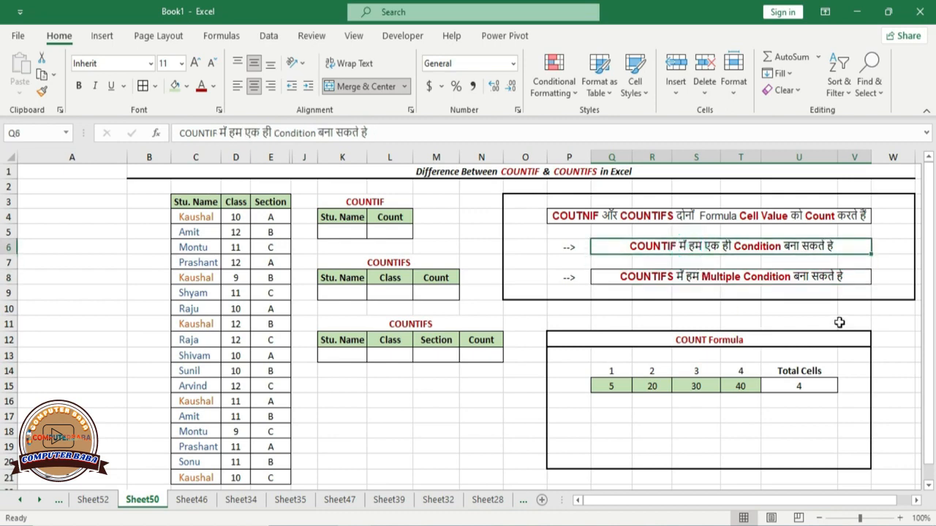
{"action": "left_click", "coordinate": [764, 282]}
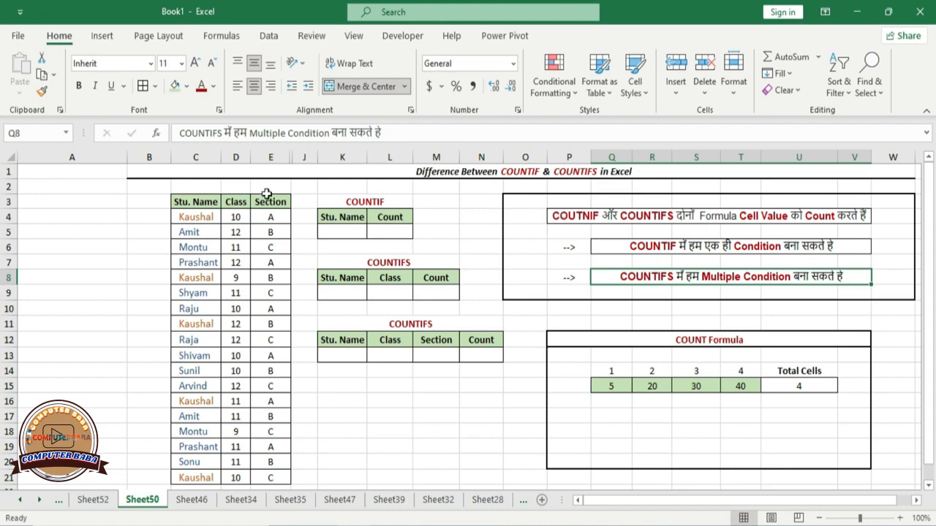
{"action": "left_click_drag", "start_coordinate": [199, 205], "coordinate": [272, 475]}
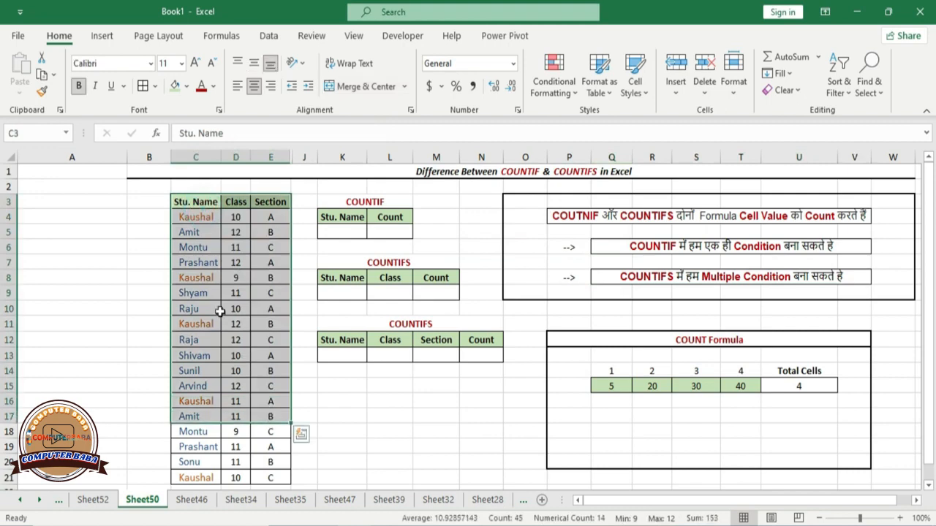
{"action": "left_click", "coordinate": [219, 309]}
{"action": "left_click_drag", "start_coordinate": [197, 222], "coordinate": [198, 432]}
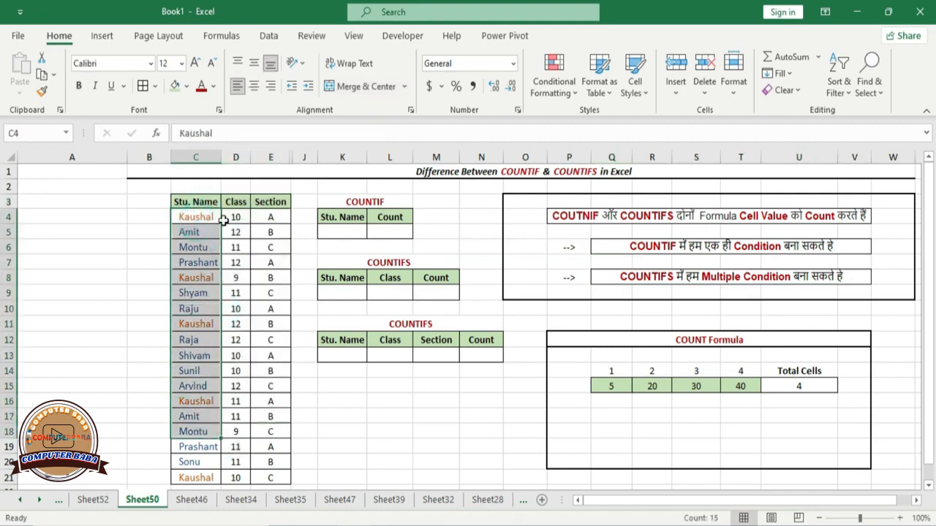
{"action": "left_click_drag", "start_coordinate": [234, 217], "coordinate": [236, 431]}
{"action": "left_click_drag", "start_coordinate": [270, 217], "coordinate": [272, 418]}
{"action": "left_click_drag", "start_coordinate": [194, 216], "coordinate": [195, 447]}
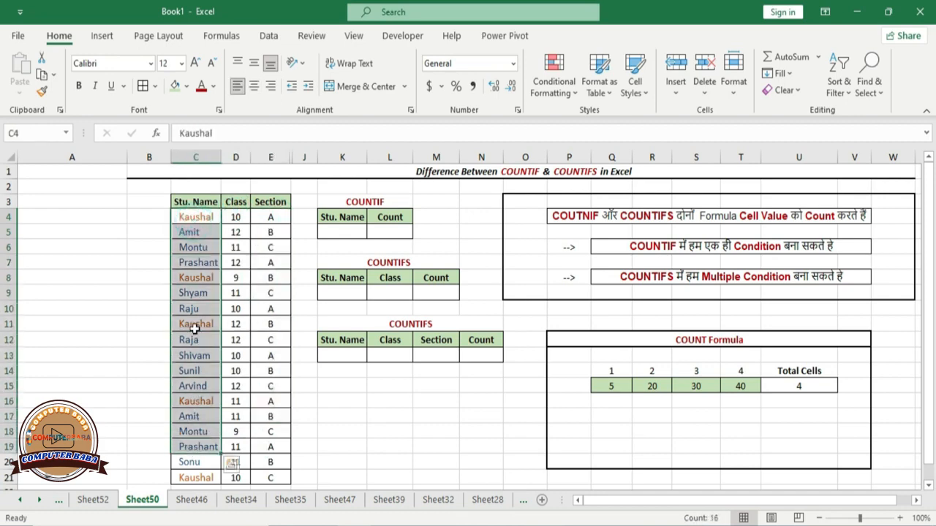
Enter a COUNTIF formula in L5 over C4:C21, using the first listed student's name as quoted criterion
{"action": "left_click", "coordinate": [392, 232]}
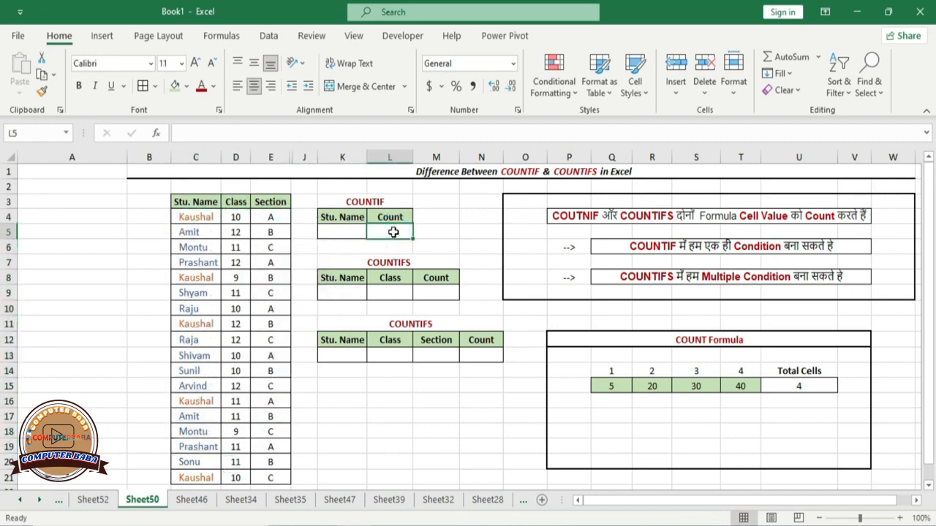
{"action": "type", "text": "="}
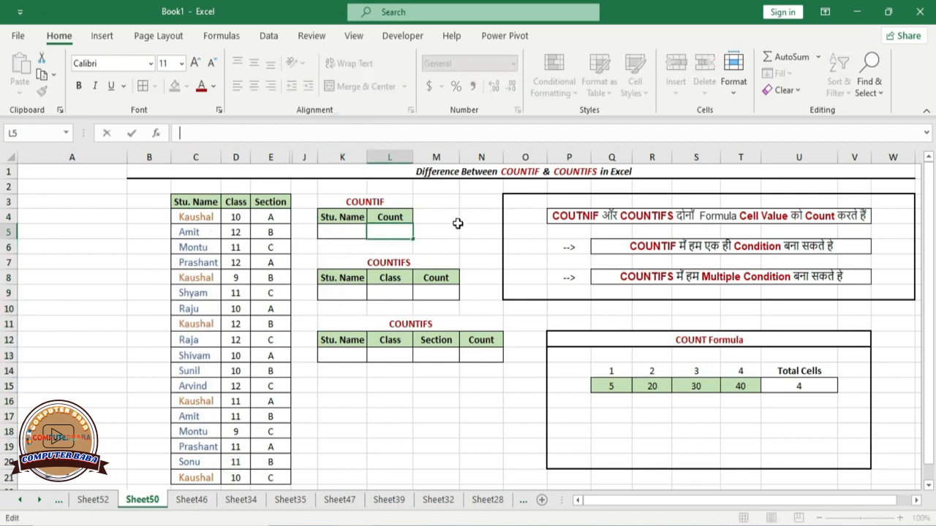
{"action": "type", "text": "count"}
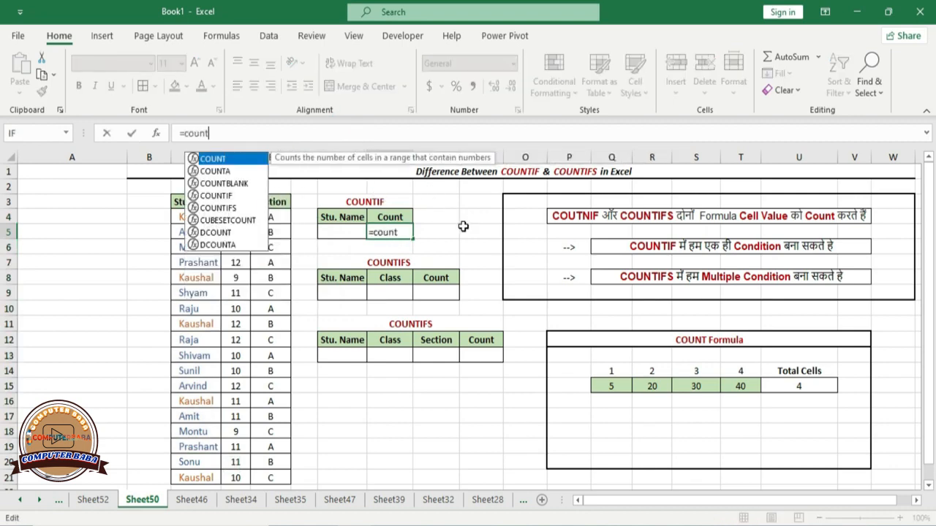
{"action": "type", "text": "if ("}
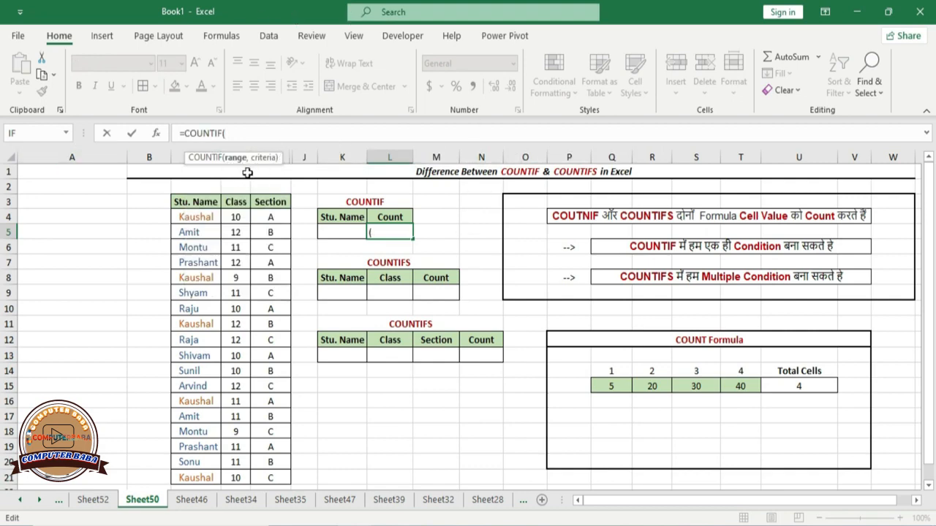
{"action": "left_click_drag", "start_coordinate": [212, 214], "coordinate": [204, 478]}
{"action": "type", "text": ","}
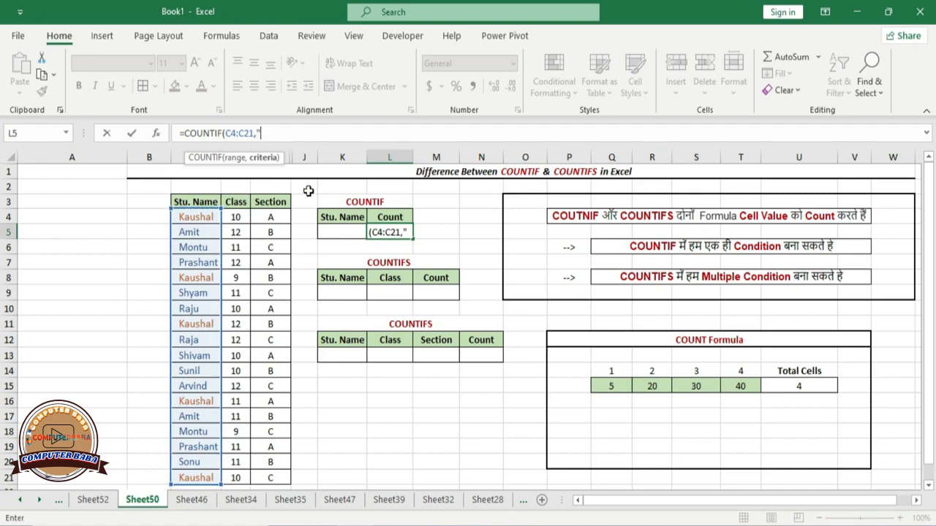
{"action": "type", "text": "\"Kausha"}
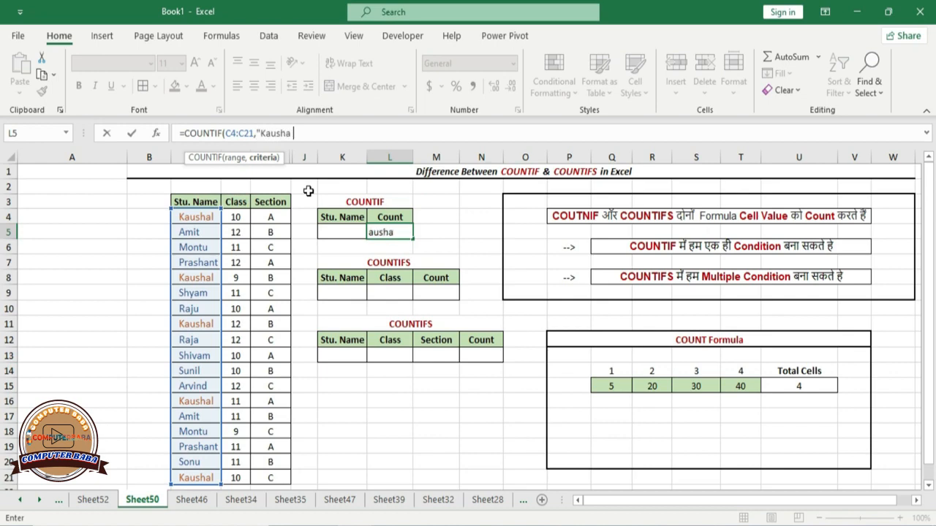
{"action": "type", "text": "l\")"}
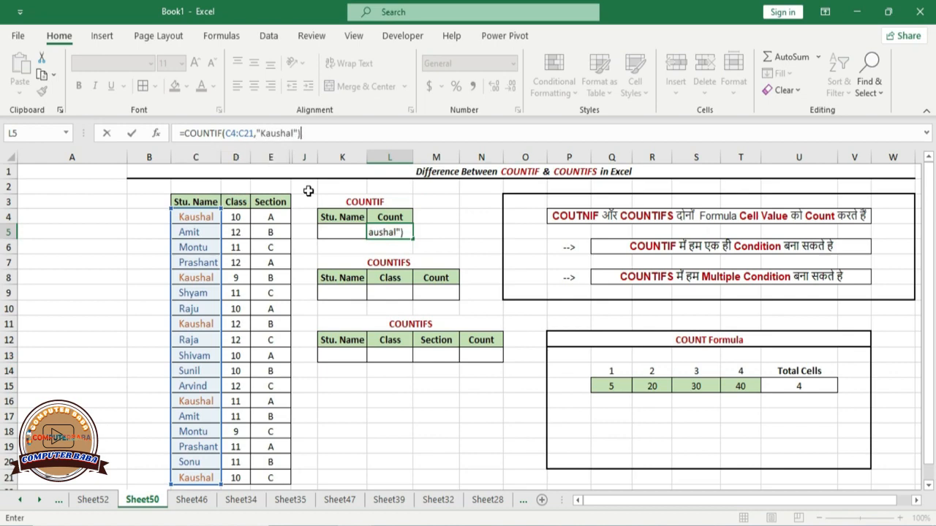
{"action": "key", "text": "Return"}
{"action": "left_click", "coordinate": [381, 231]}
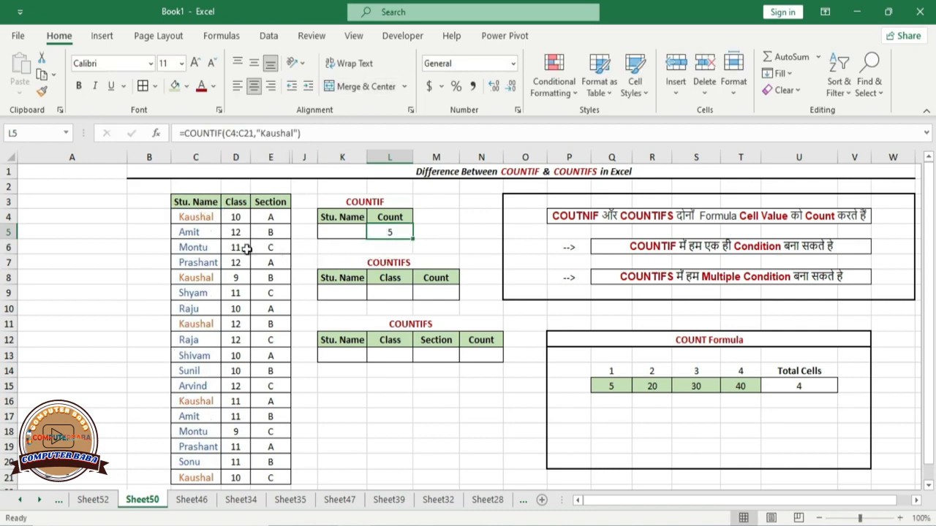
{"action": "left_click_drag", "start_coordinate": [196, 217], "coordinate": [196, 431]}
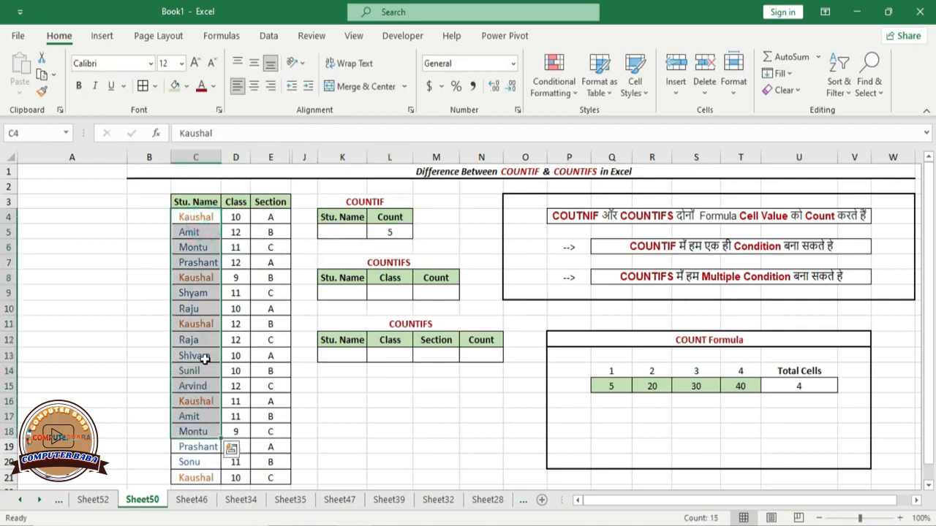
Replace the COUNTIF criterion in L5 with the quoted name of the second student in the list
{"action": "left_click", "coordinate": [390, 233]}
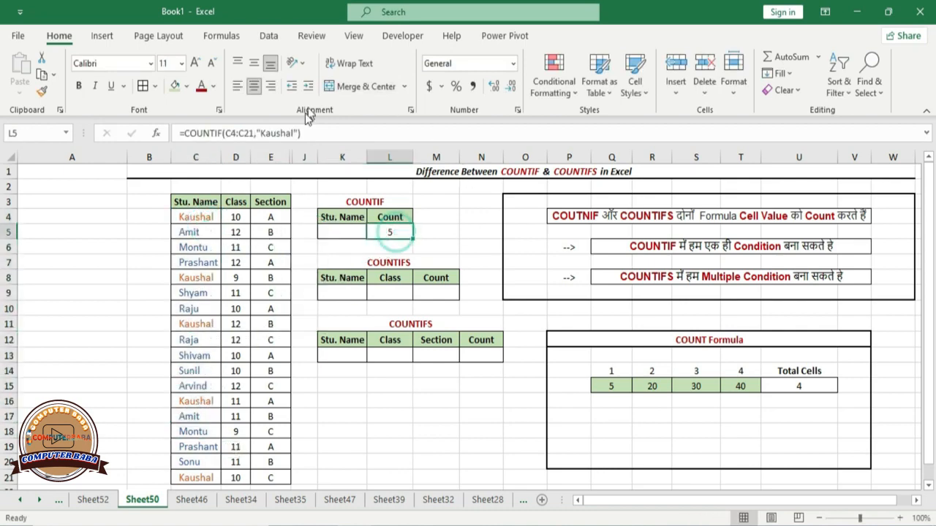
{"action": "left_click", "coordinate": [292, 133]}
{"action": "double_click", "coordinate": [277, 133]}
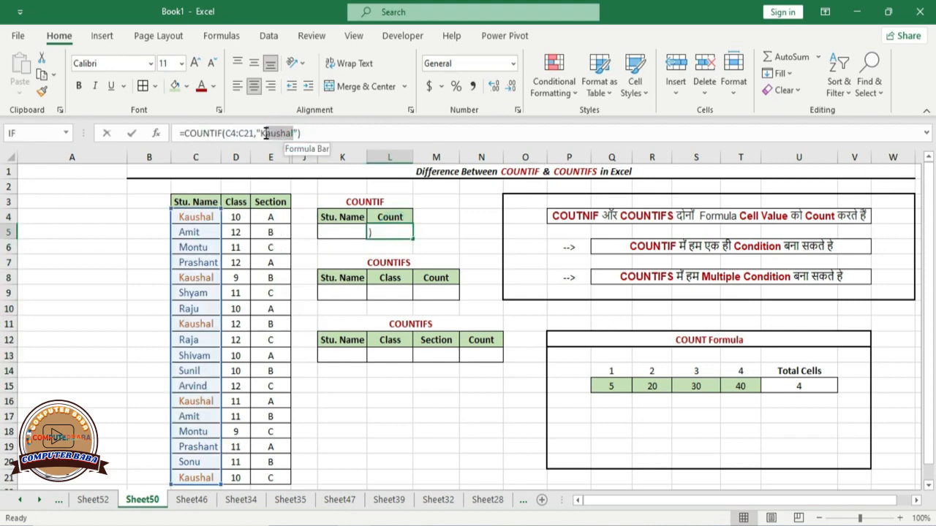
{"action": "type", "text": "Amit"}
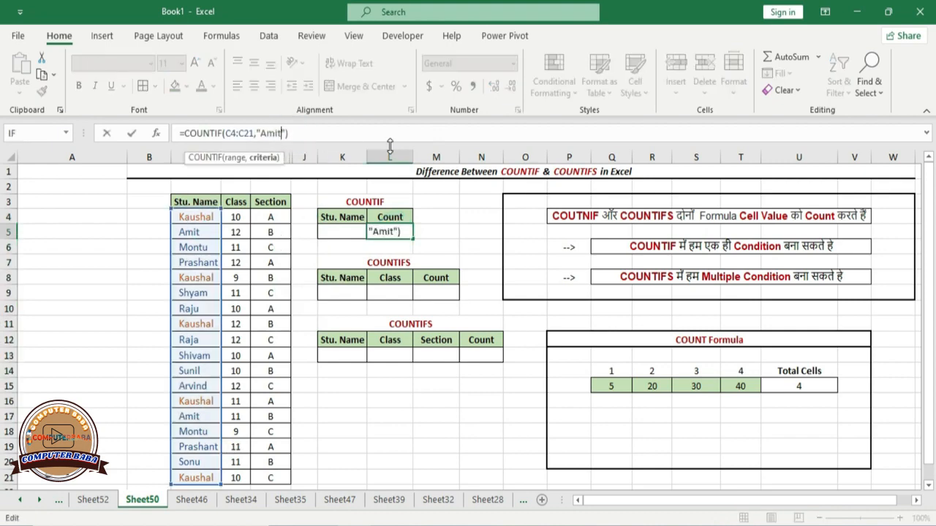
{"action": "key", "text": "Return"}
{"action": "left_click_drag", "start_coordinate": [209, 232], "coordinate": [197, 462]}
Replace the quoted name in L5's COUNTIF formula with a reference to cell K5
{"action": "left_click", "coordinate": [395, 232]}
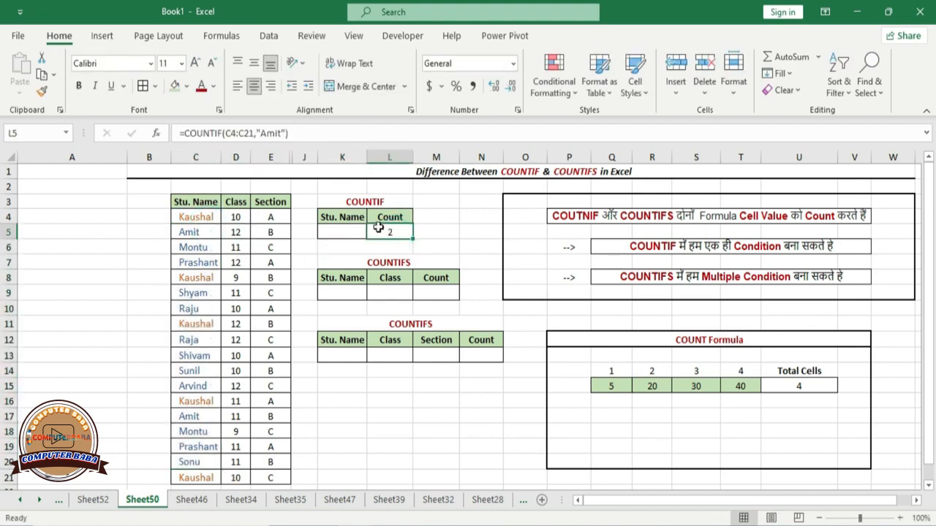
{"action": "left_click", "coordinate": [287, 133]}
{"action": "left_click_drag", "start_coordinate": [286, 133], "coordinate": [257, 133]}
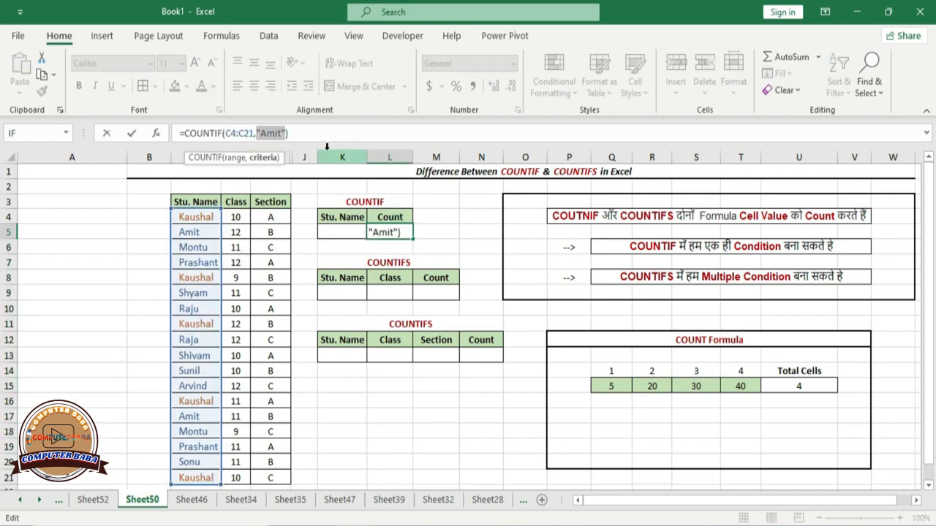
{"action": "key", "text": "BackSpace"}
{"action": "left_click", "coordinate": [336, 232]}
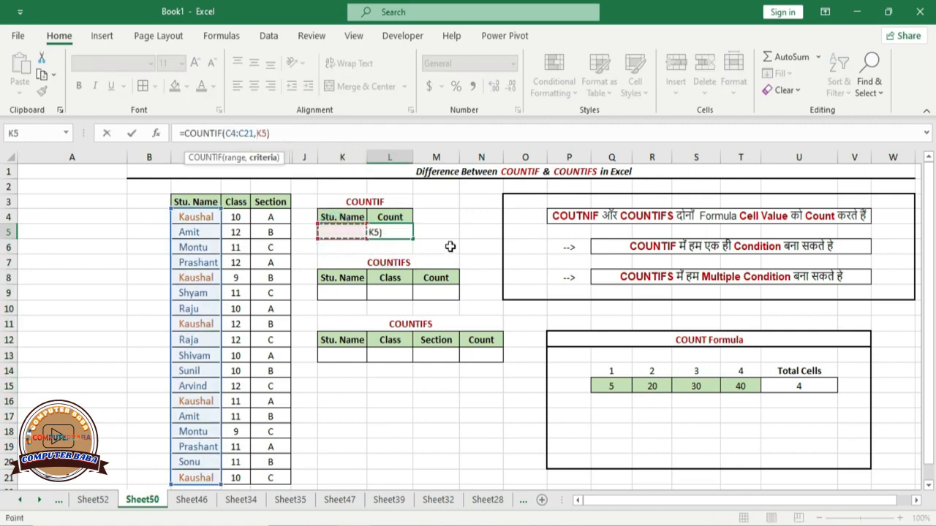
{"action": "key", "text": "Return"}
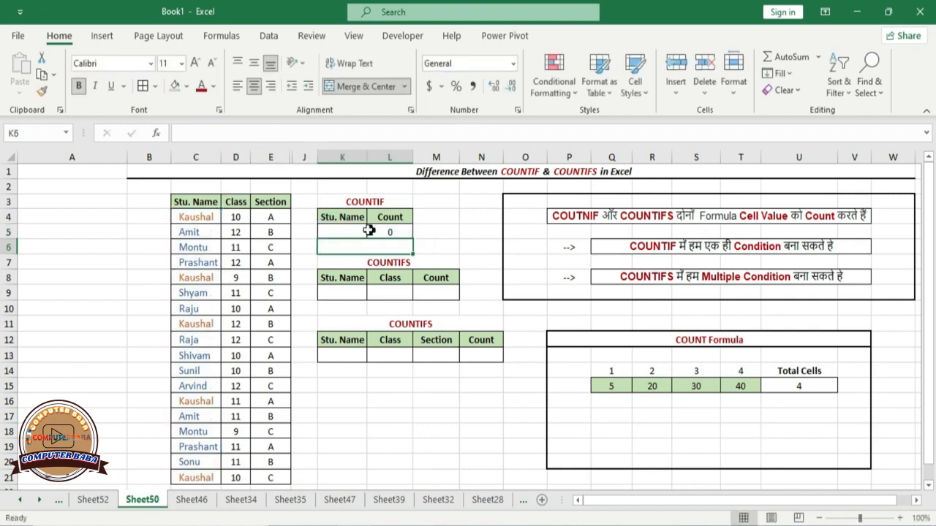
Enter the first listed student's name in K5 under Stu. Name in the COUNTIF table
{"action": "left_click", "coordinate": [350, 230]}
{"action": "type", "text": "Ku"}
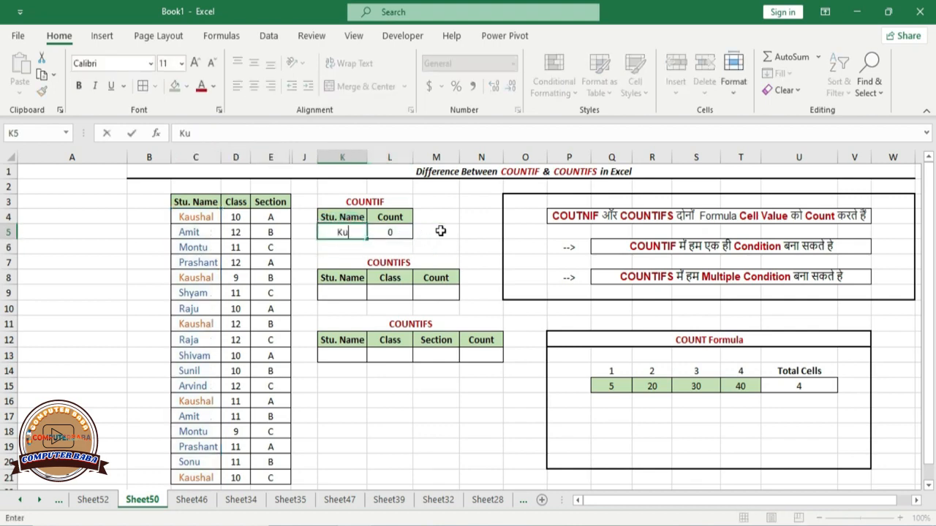
{"action": "type", "text": "ushal"}
{"action": "key", "text": "Return"}
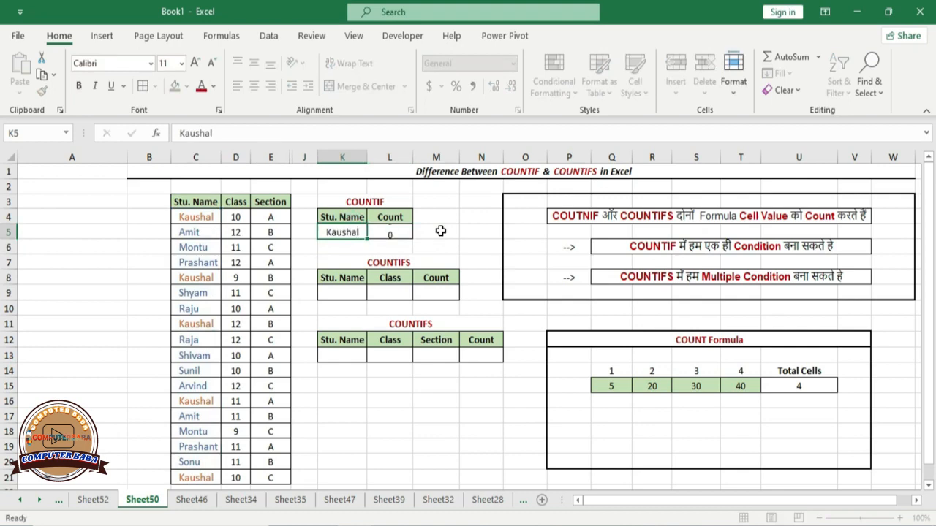
{"action": "key", "text": "Up"}
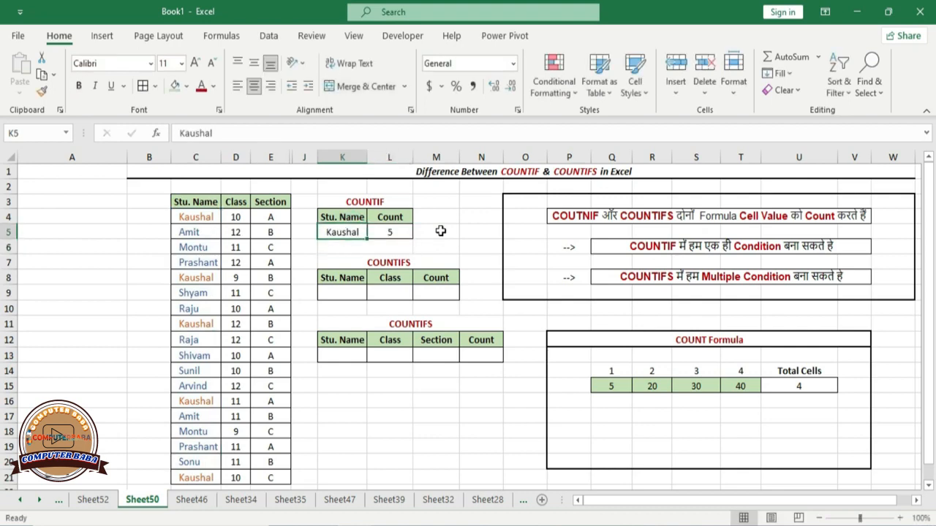
Replace the student name in K5 of the COUNTIF table with the second listed student's name
{"action": "type", "text": "Amit"}
{"action": "key", "text": "Return"}
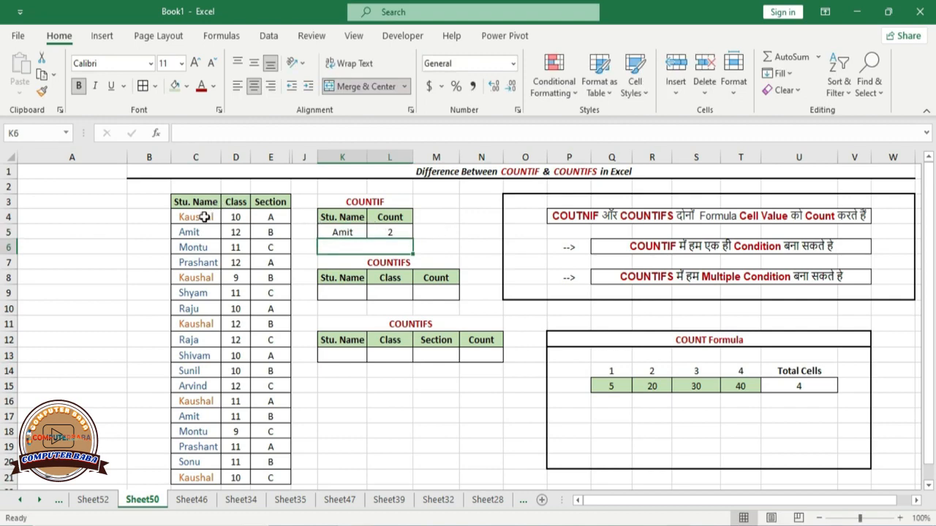
{"action": "left_click_drag", "start_coordinate": [202, 216], "coordinate": [197, 447]}
{"action": "left_click_drag", "start_coordinate": [235, 216], "coordinate": [236, 479]}
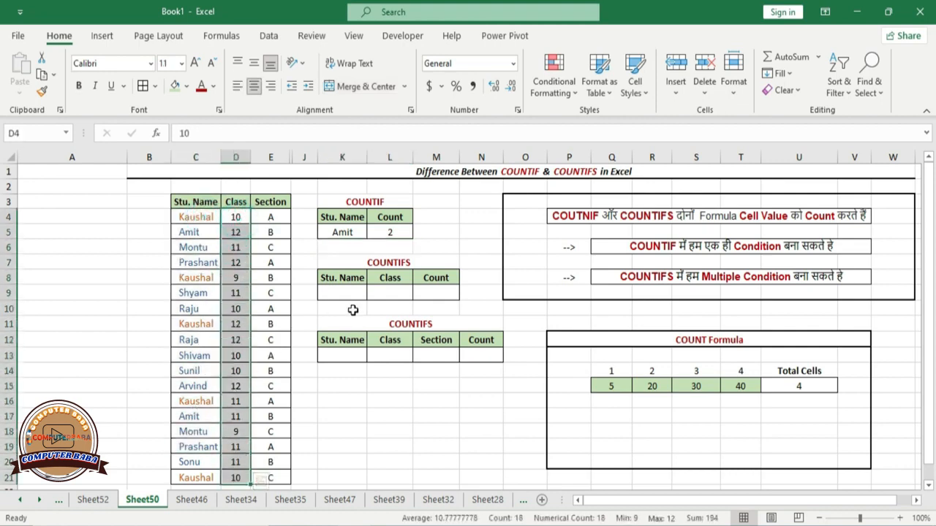
{"action": "left_click", "coordinate": [375, 262]}
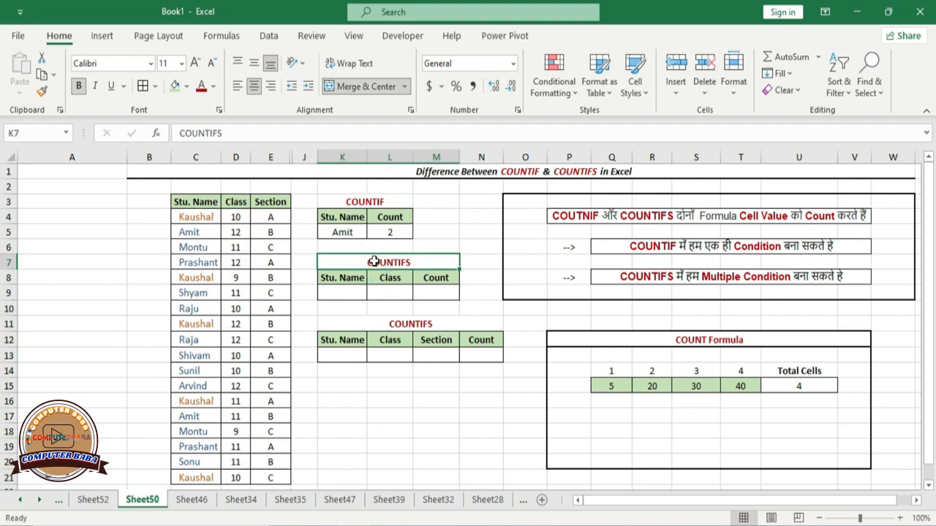
Start a COUNTIFS formula in M9, the Count cell of the table with Stu. Name and Class criteria
{"action": "left_click", "coordinate": [430, 290]}
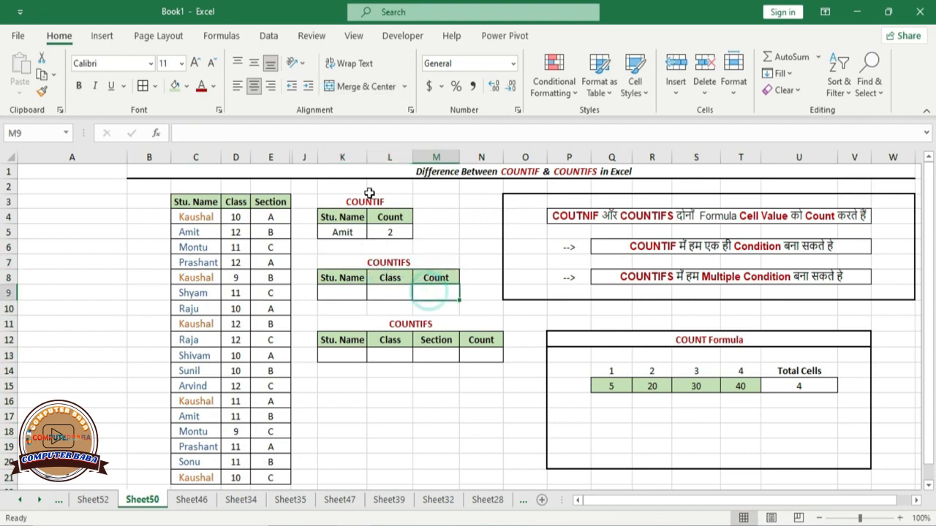
{"action": "left_click", "coordinate": [290, 131]}
{"action": "type", "text": "=countif"}
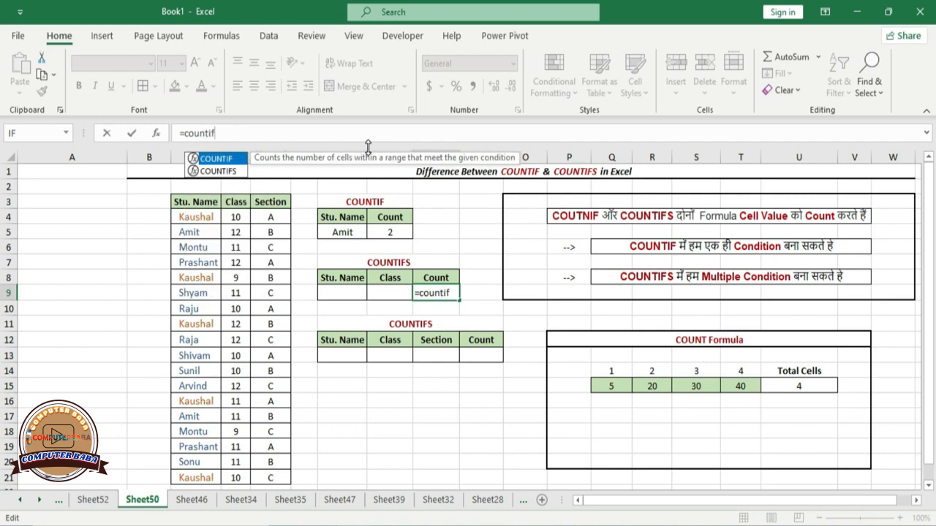
{"action": "type", "text": "s"}
{"action": "key", "text": "Tab"}
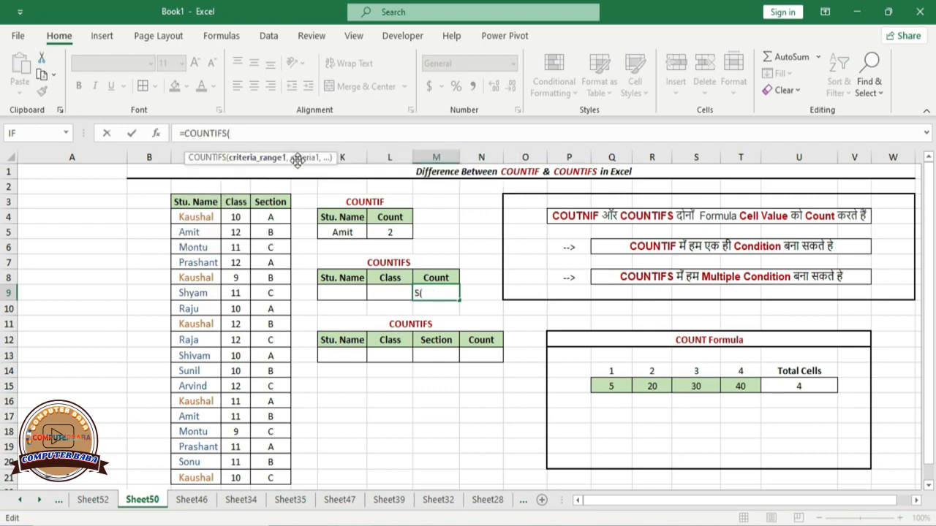
{"action": "type", "text": ",,"}
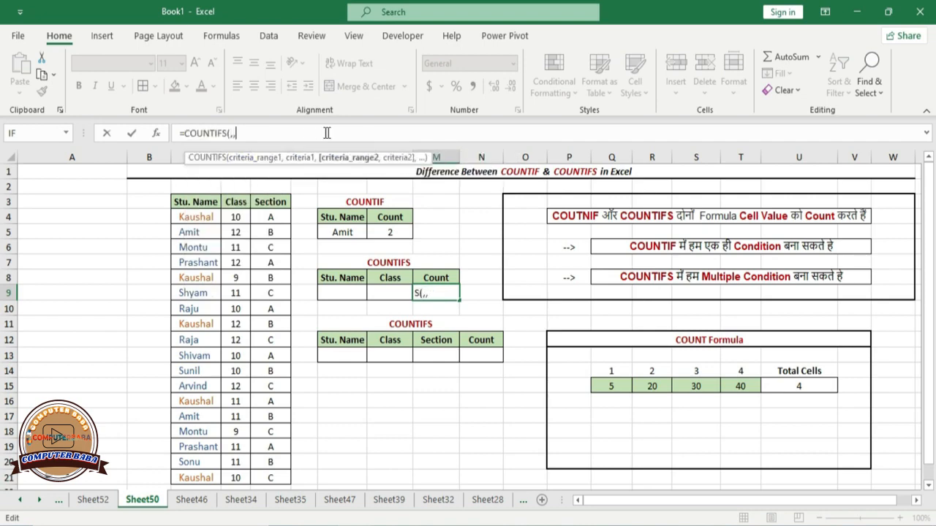
{"action": "type", "text": ",,,,,"}
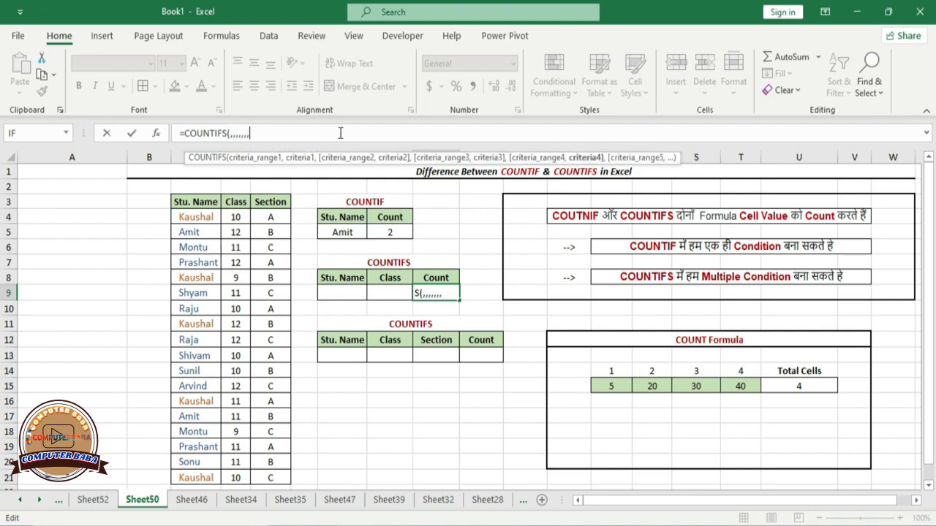
{"action": "key", "text": "BackSpace"}
{"action": "key", "text": "BackSpace"}
{"action": "key", "text": "BackSpace"}
{"action": "key", "text": "BackSpace"}
{"action": "key", "text": "BackSpace"}
{"action": "key", "text": "BackSpace"}
{"action": "key", "text": "BackSpace"}
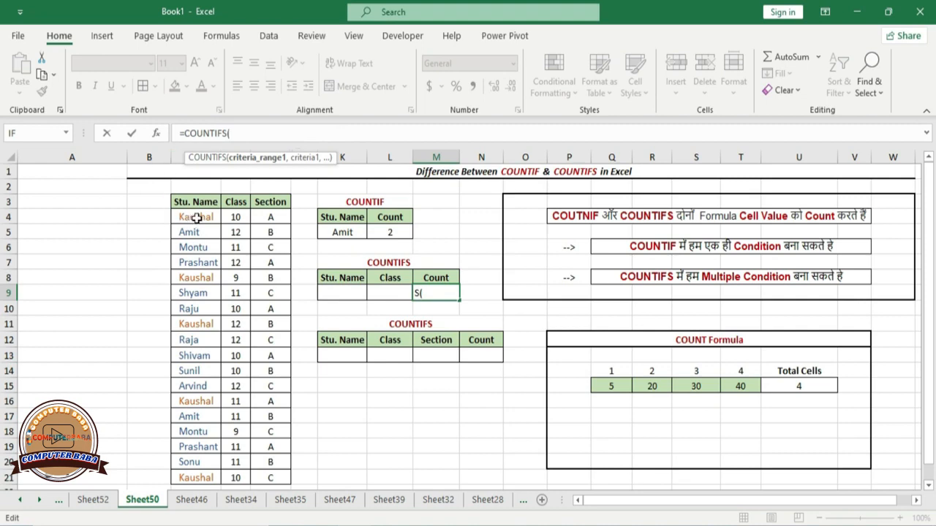
Complete the COUNTIFS formula in M9, matching C4:C21 to K9 and D4:D21 to L9
{"action": "left_click_drag", "start_coordinate": [196, 217], "coordinate": [213, 477]}
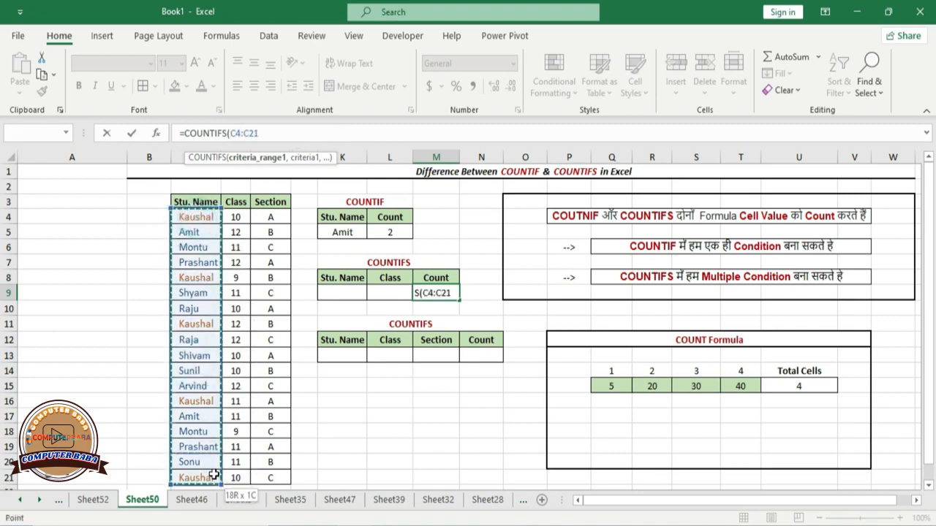
{"action": "type", "text": ","}
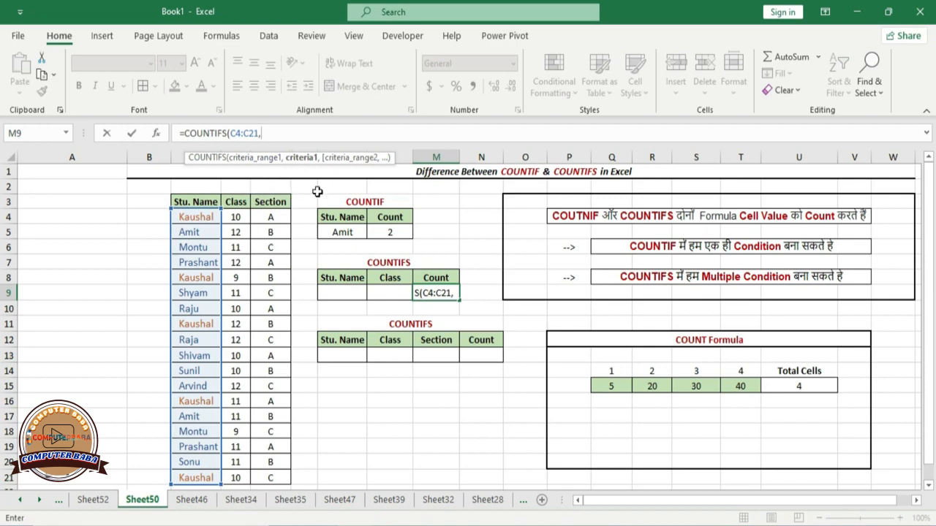
{"action": "left_click", "coordinate": [345, 292]}
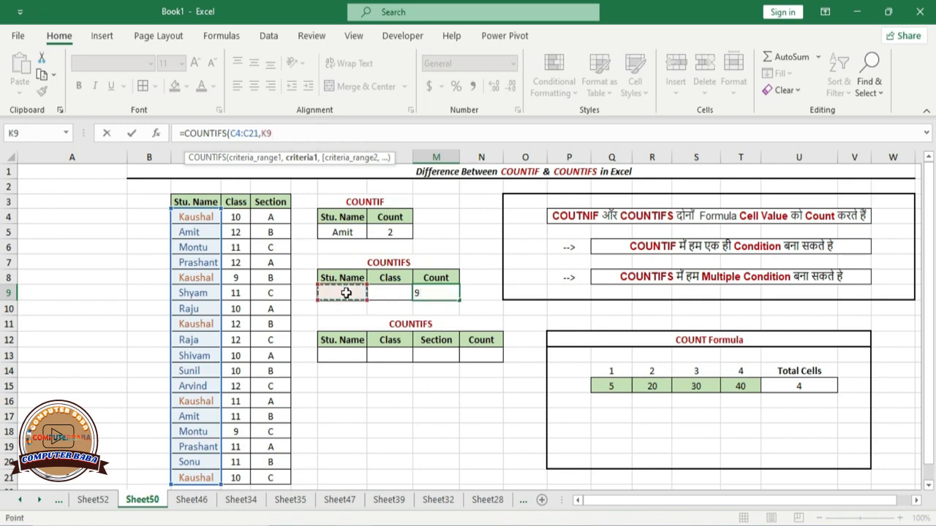
{"action": "type", "text": ","}
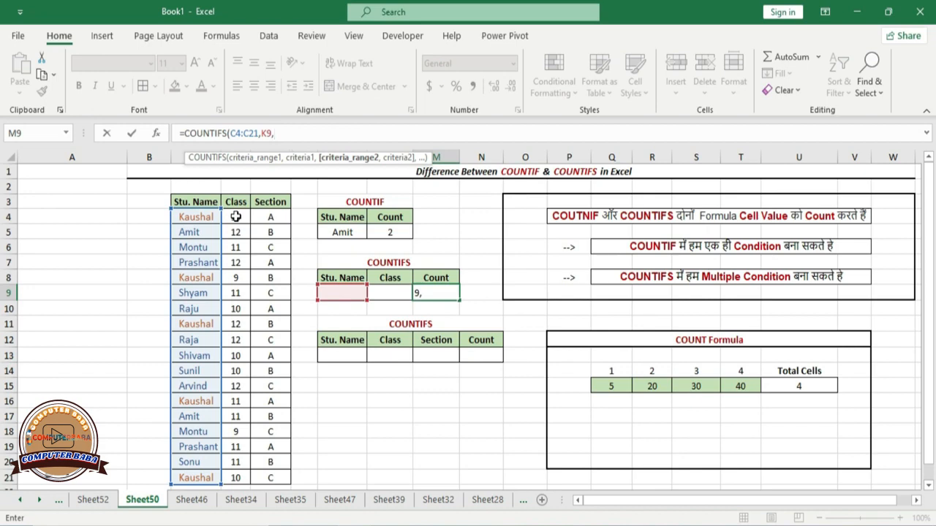
{"action": "left_click_drag", "start_coordinate": [236, 217], "coordinate": [243, 478]}
{"action": "type", "text": ","}
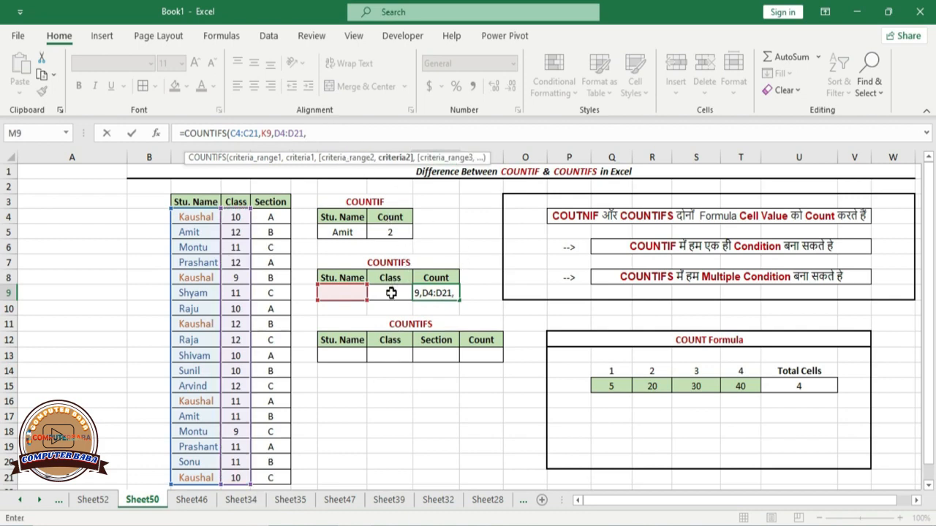
{"action": "left_click", "coordinate": [391, 297]}
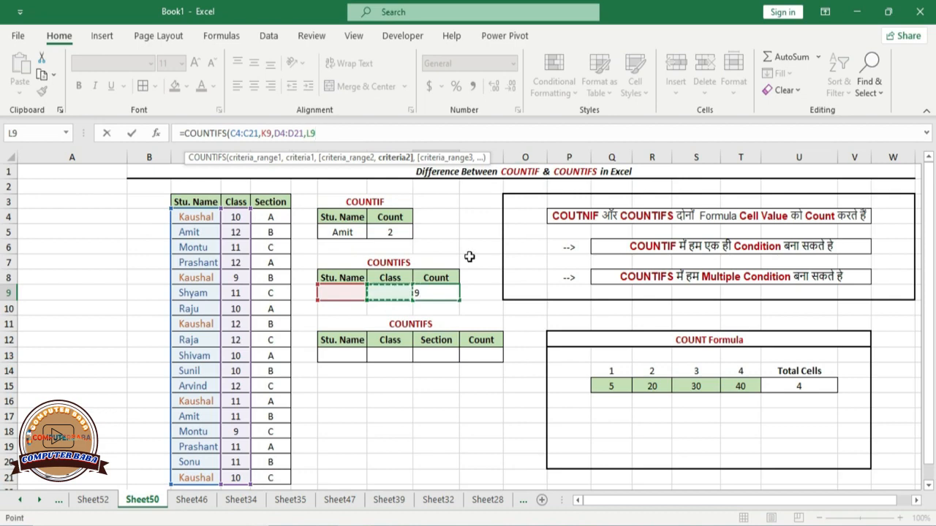
{"action": "type", "text": ")"}
{"action": "key", "text": "Return"}
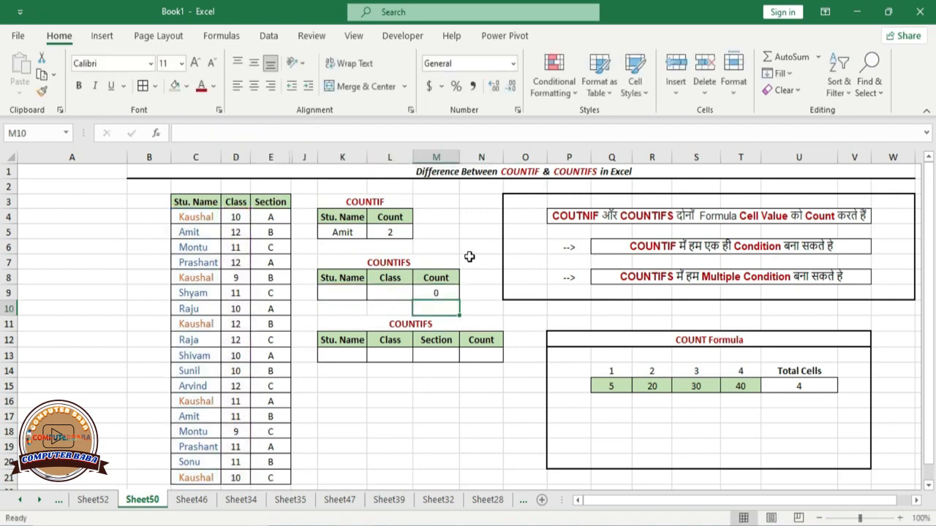
Enter the first listed student's name in K9 and class 10 in L9 as the COUNTIFS criteria
{"action": "left_click", "coordinate": [358, 293]}
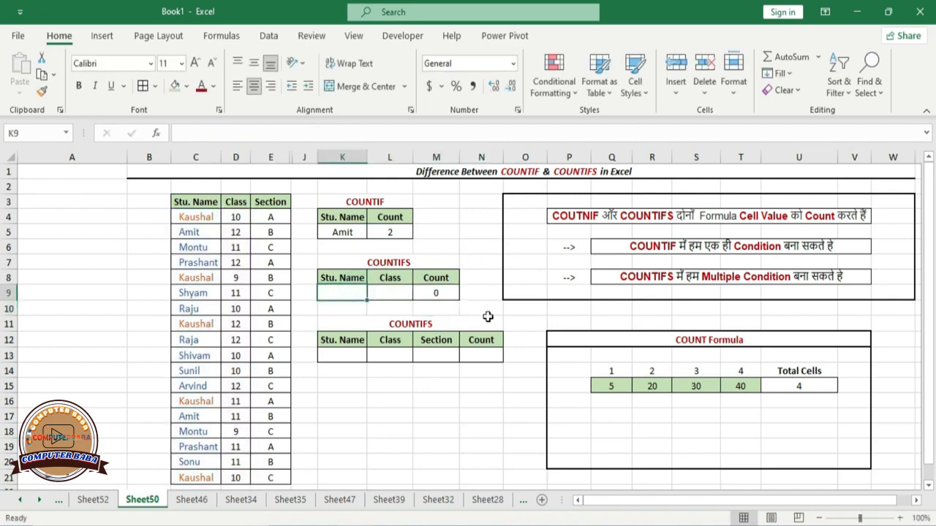
{"action": "type", "text": "Kaushal"}
{"action": "key", "text": "Tab"}
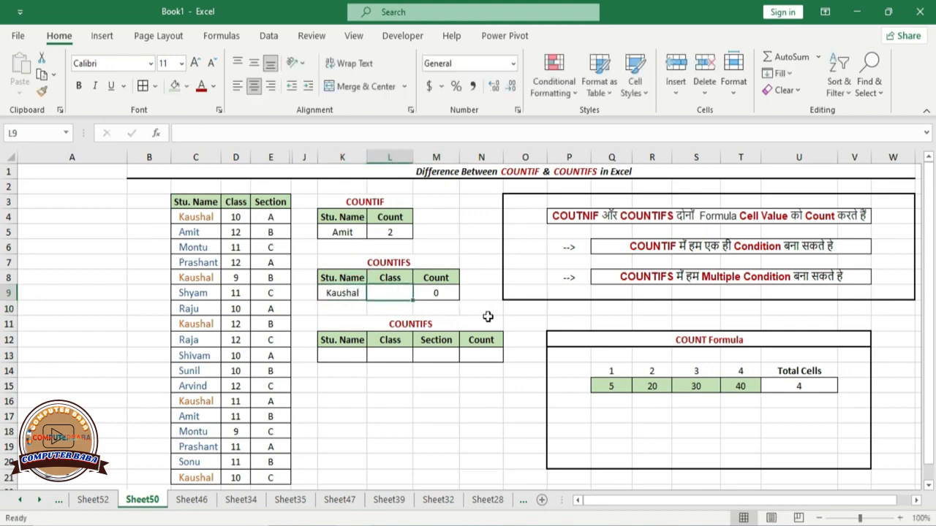
{"action": "type", "text": "10"}
{"action": "key", "text": "Return"}
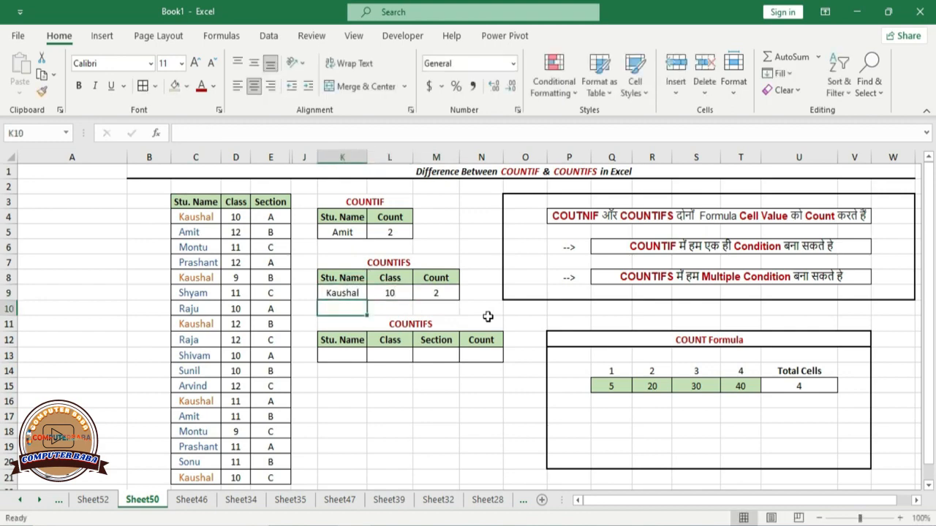
Check the M9 count against the Class values in the first listed student's rows of the data table
{"action": "left_click", "coordinate": [439, 293]}
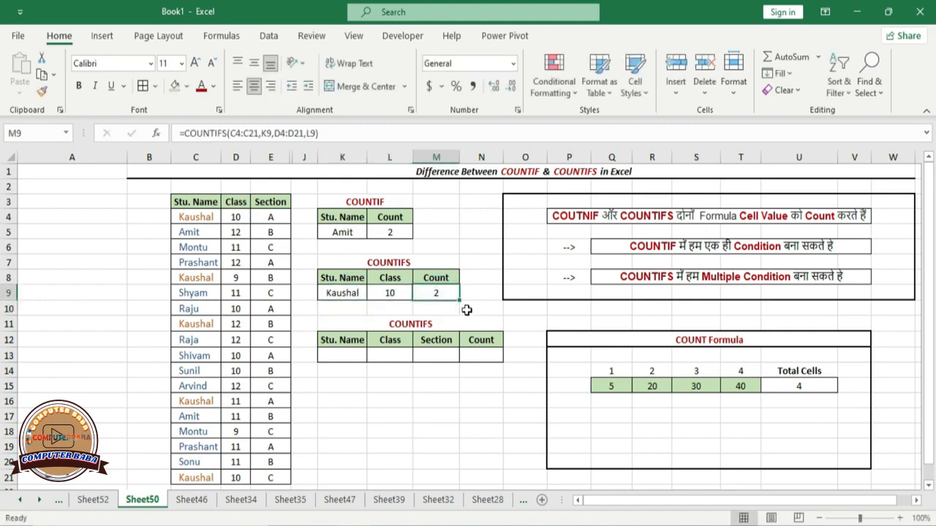
{"action": "left_click", "coordinate": [236, 219]}
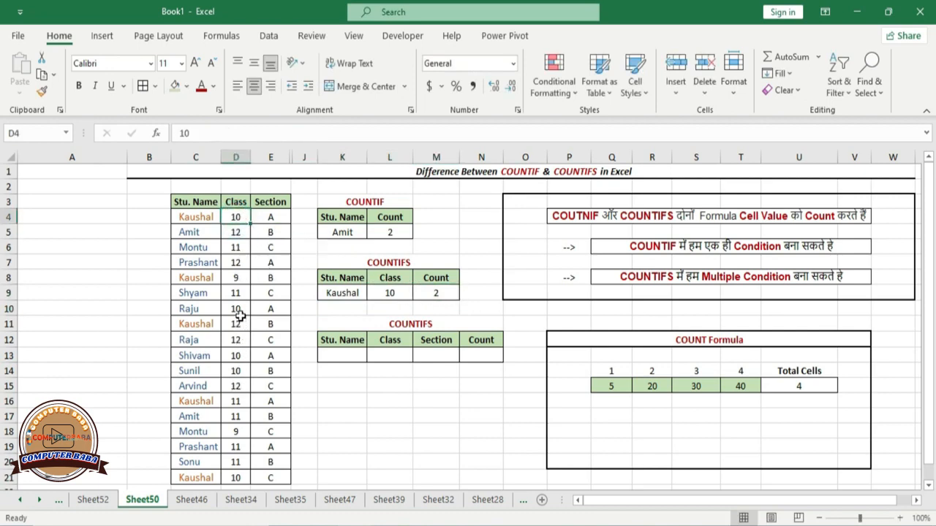
{"action": "left_click", "coordinate": [240, 476]}
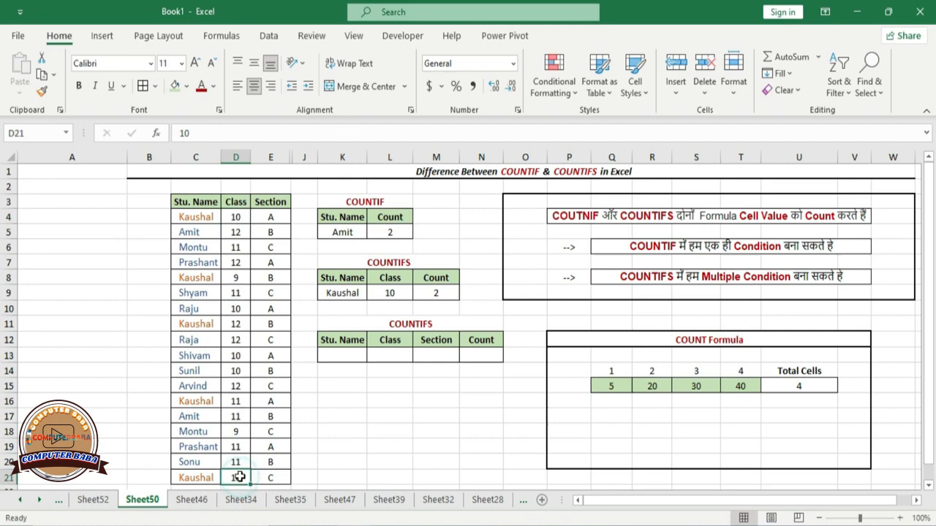
{"action": "left_click", "coordinate": [243, 403]}
{"action": "left_click", "coordinate": [241, 323]}
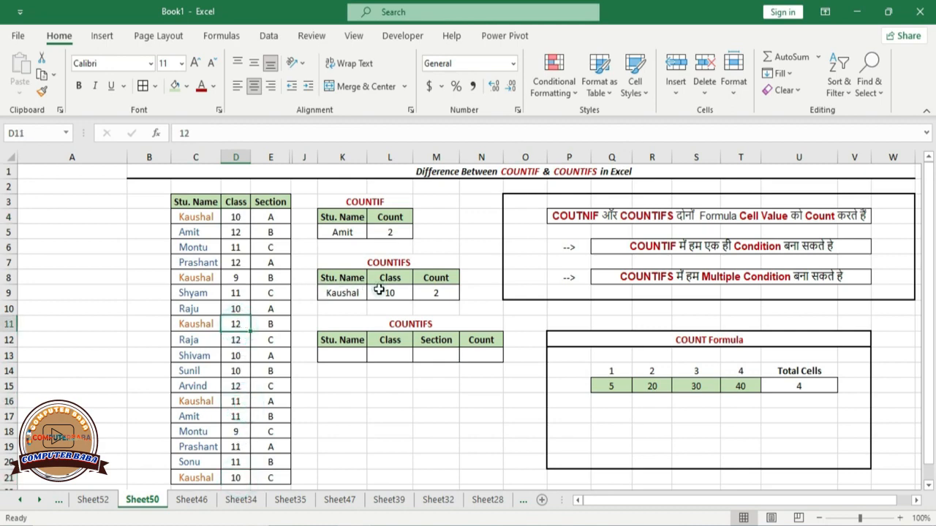
Set the Class criterion in L9 to 11 and replace the name in K9 with the second listed student's name
{"action": "left_click", "coordinate": [377, 293]}
{"action": "type", "text": "11"}
{"action": "key", "text": "Return"}
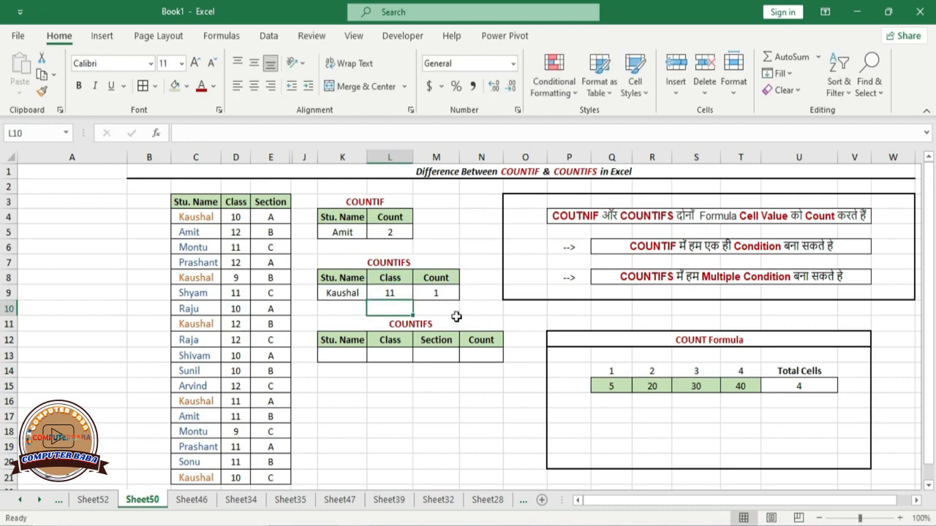
{"action": "left_click", "coordinate": [349, 290]}
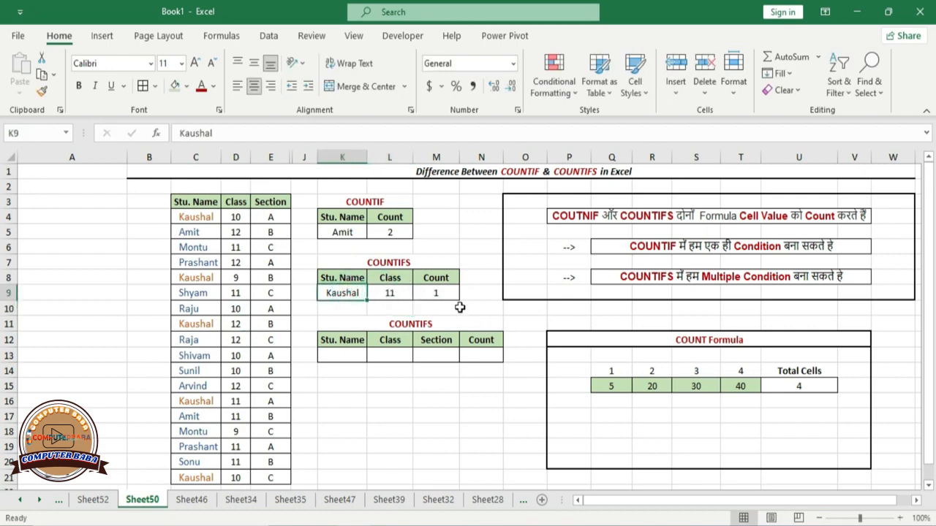
{"action": "type", "text": "Amit"}
{"action": "key", "text": "Return"}
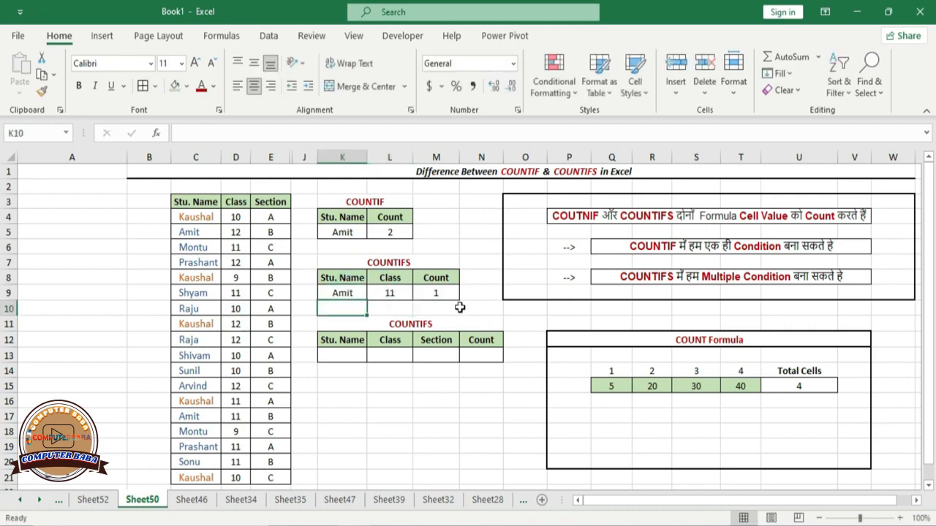
Test the Class criterion in L9 with 10, and set it to 12
{"action": "left_click", "coordinate": [388, 293]}
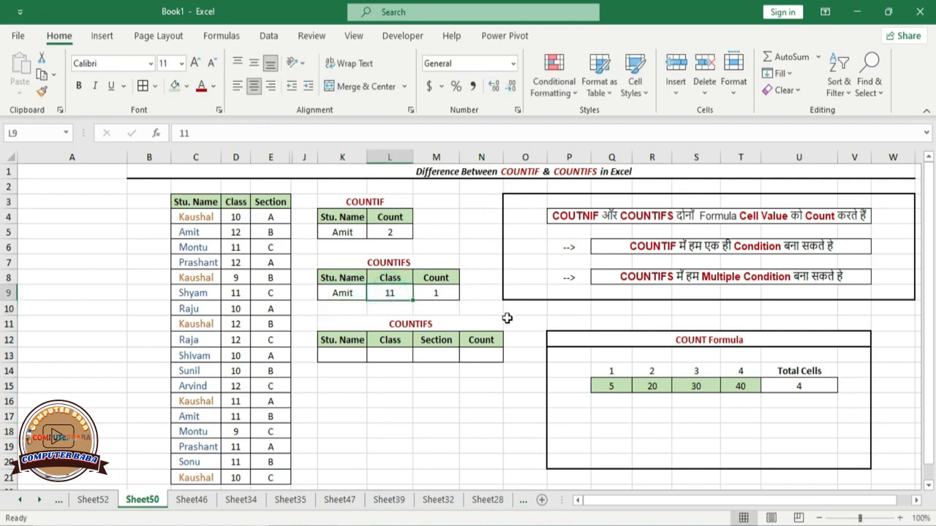
{"action": "type", "text": "10"}
{"action": "key", "text": "Return"}
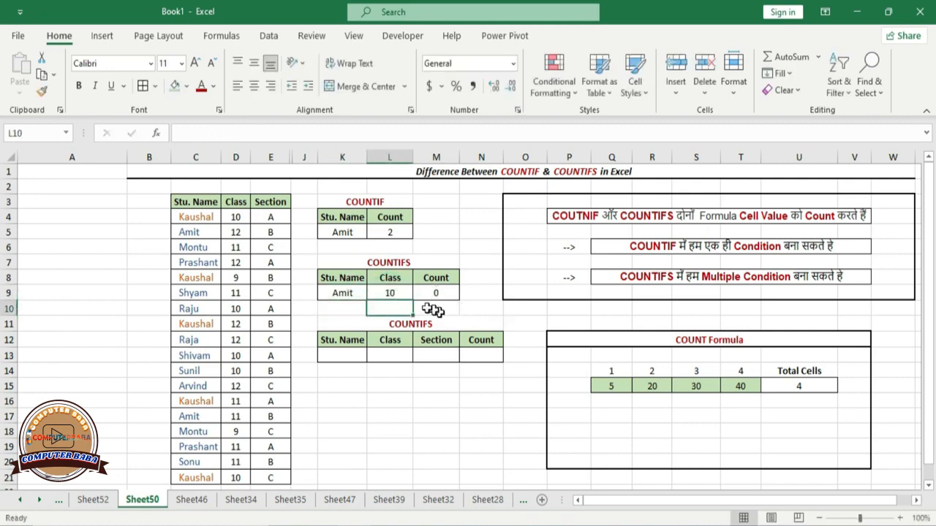
{"action": "left_click", "coordinate": [398, 290]}
{"action": "type", "text": "12"}
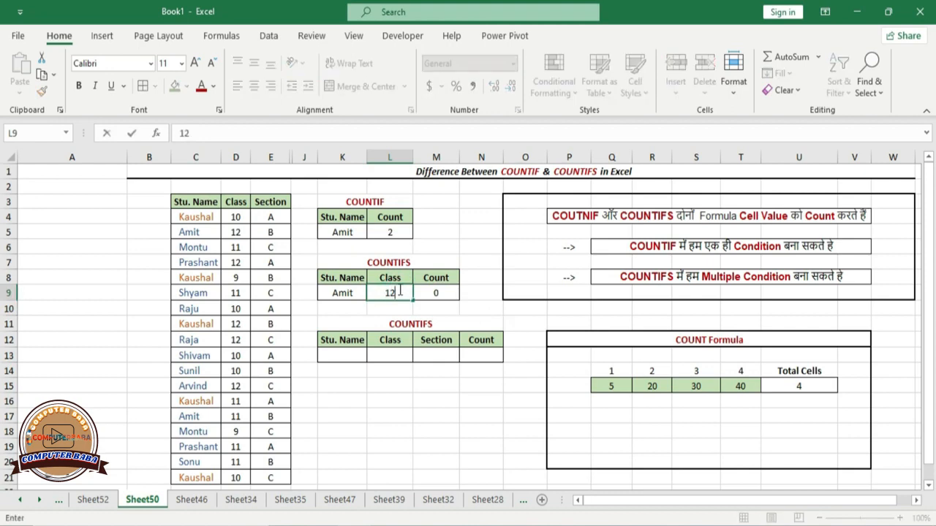
{"action": "key", "text": "Return"}
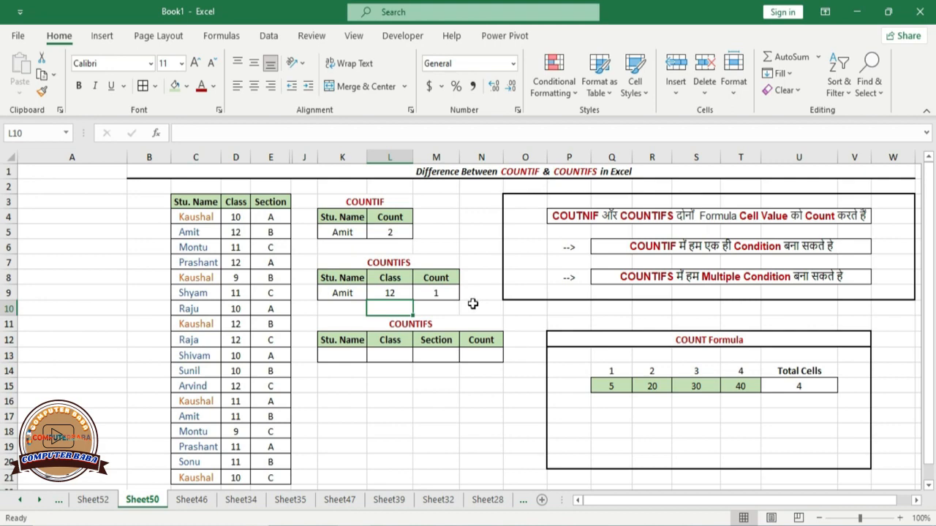
Begin a COUNTIFS formula in N13 with the student name range C4:C21 and K13 as its first criterion
{"action": "left_click", "coordinate": [347, 353]}
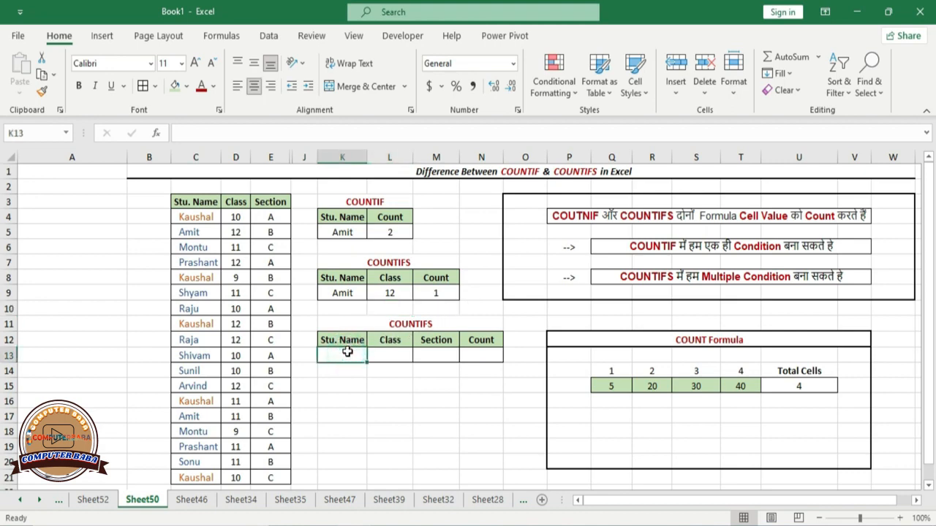
{"action": "left_click", "coordinate": [395, 354]}
{"action": "left_click", "coordinate": [436, 354]}
{"action": "left_click", "coordinate": [480, 354]}
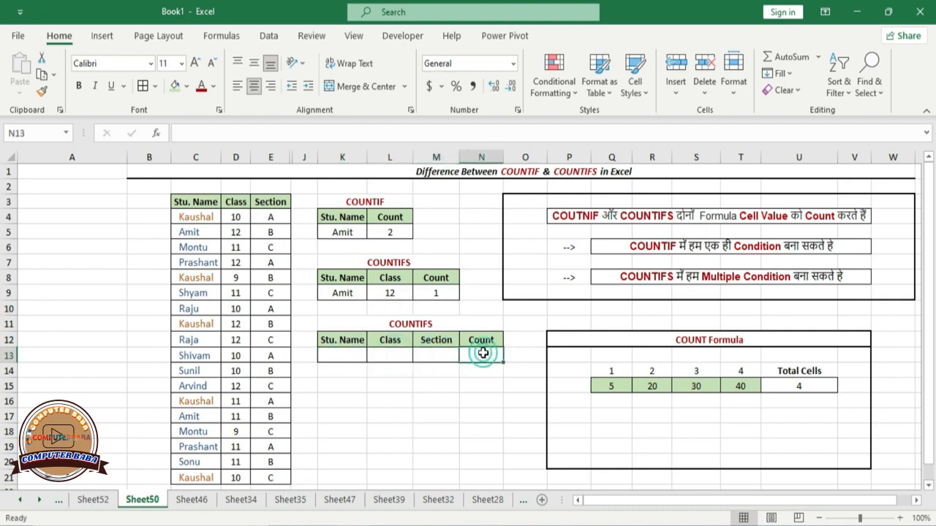
{"action": "left_click", "coordinate": [344, 131]}
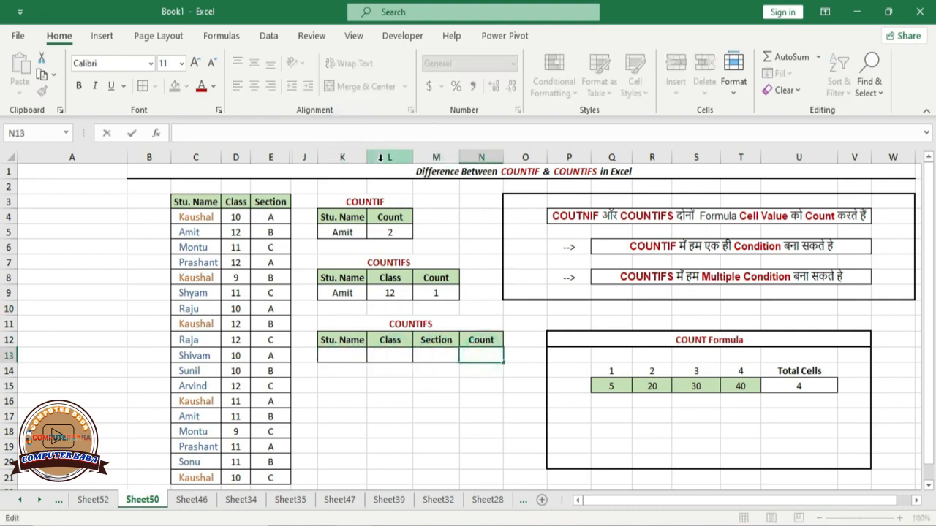
{"action": "type", "text": "=counti"}
{"action": "key", "text": "Down"}
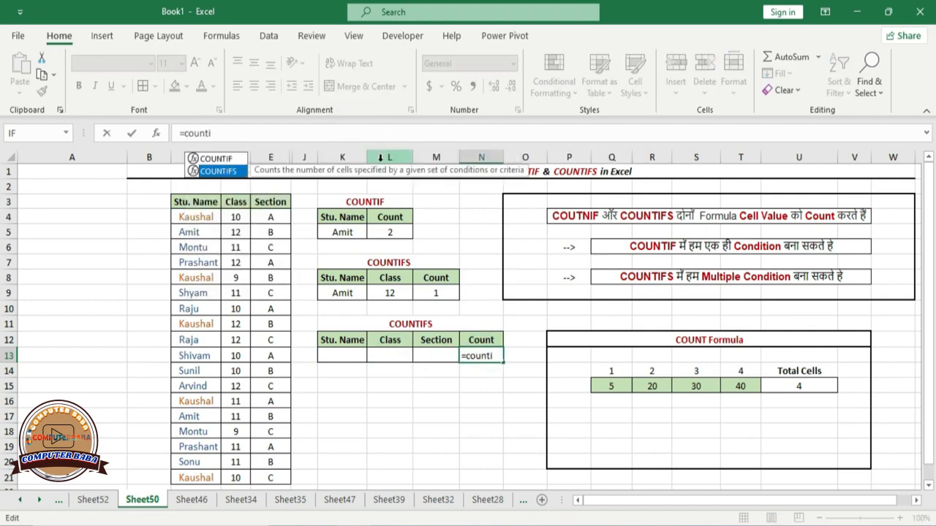
{"action": "key", "text": "Tab"}
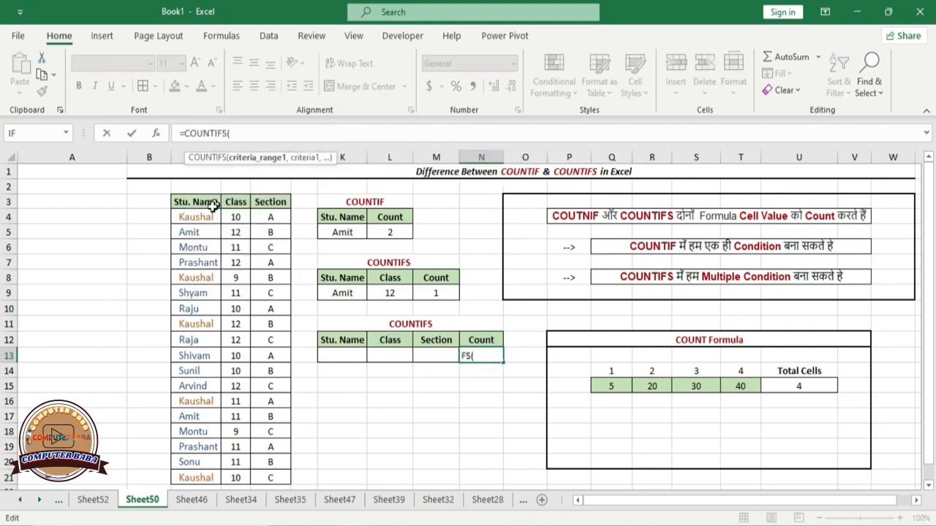
{"action": "left_click_drag", "start_coordinate": [195, 217], "coordinate": [192, 476]}
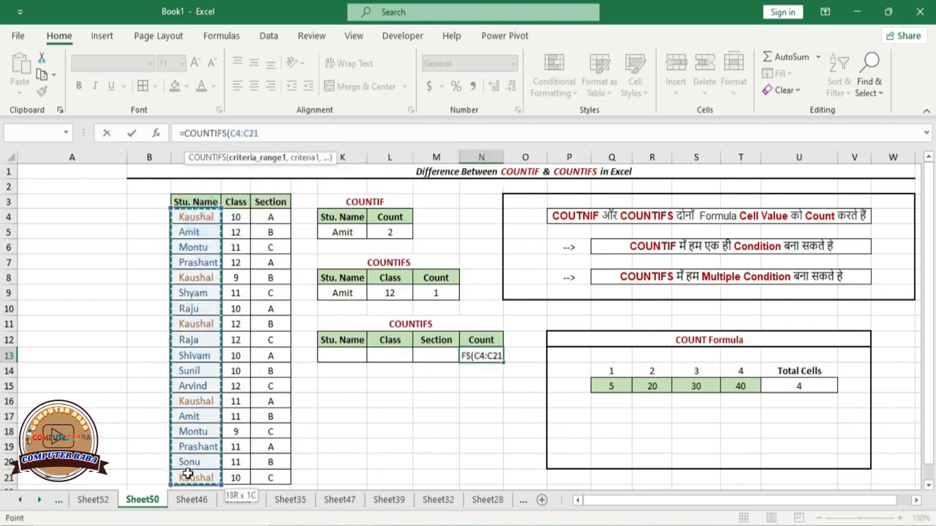
{"action": "type", "text": ","}
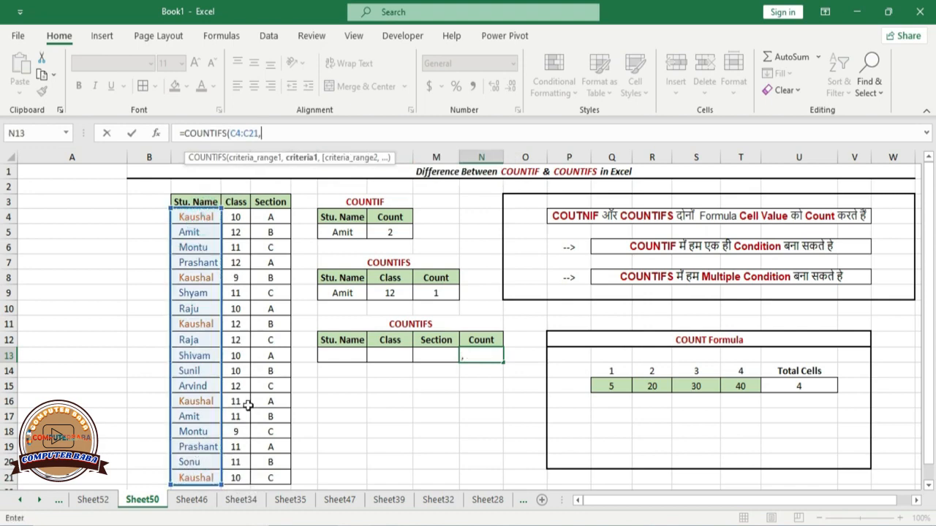
{"action": "left_click", "coordinate": [340, 355]}
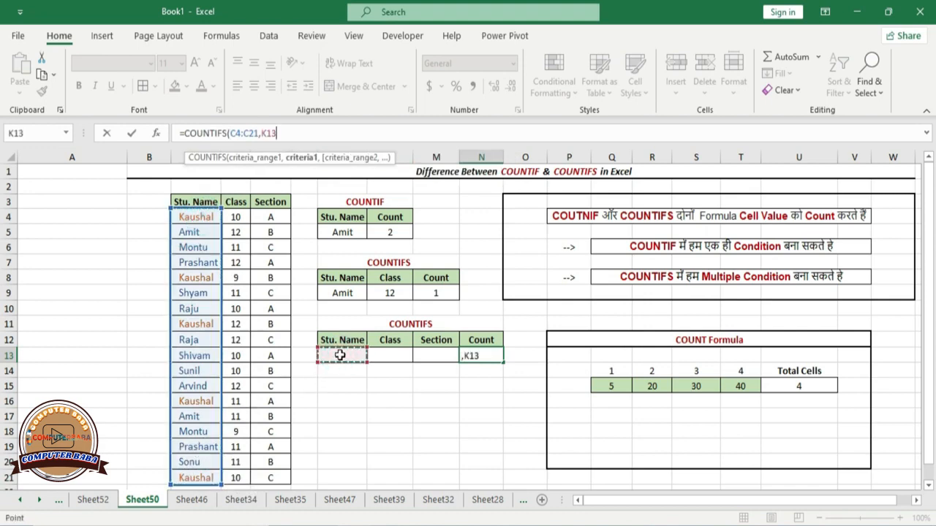
{"action": "type", "text": ","}
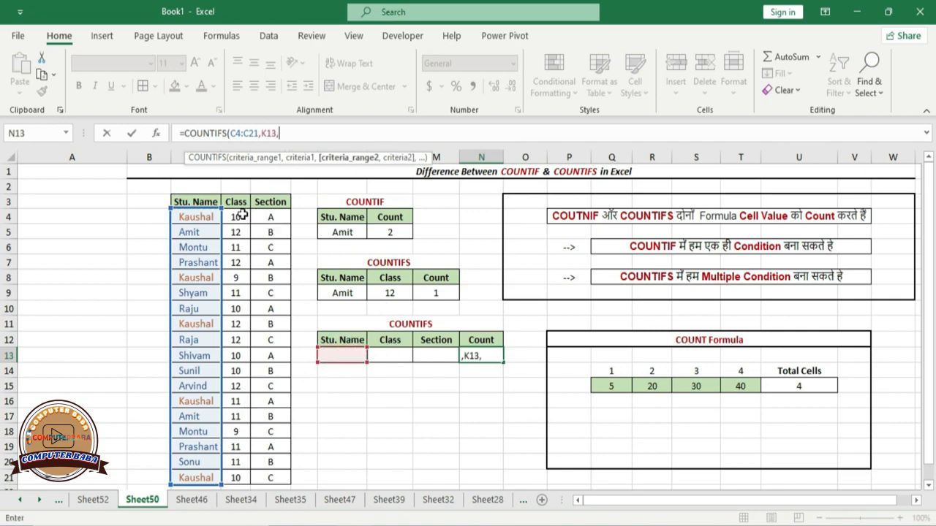
Complete the N13 COUNTIFS formula with class range D4:D21 matched to L13 and section range E4:E21 matched to M13
{"action": "left_click_drag", "start_coordinate": [236, 216], "coordinate": [243, 477]}
{"action": "type", "text": ","}
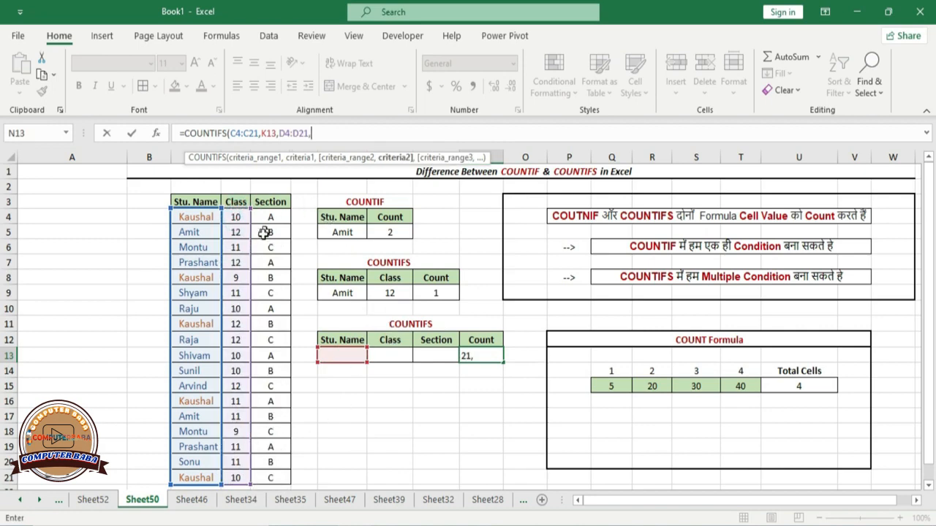
{"action": "left_click", "coordinate": [386, 356]}
{"action": "type", "text": ","}
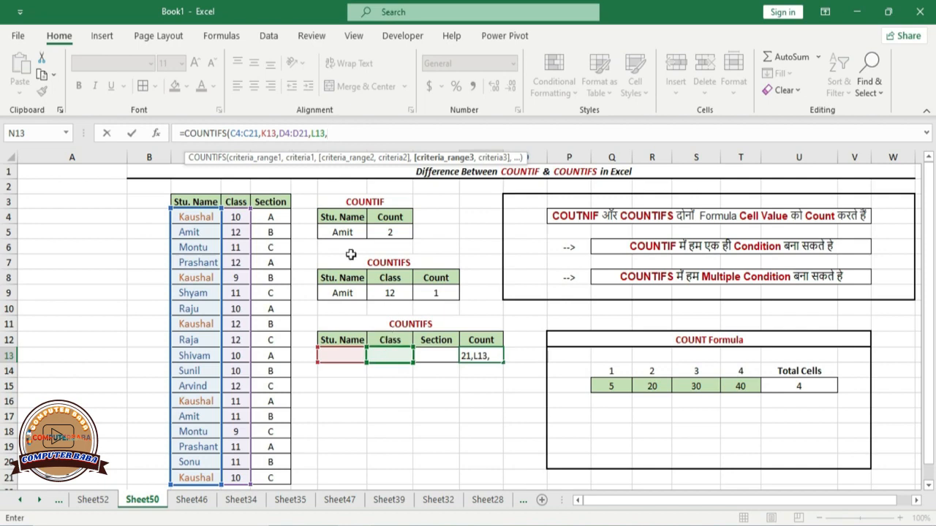
{"action": "left_click_drag", "start_coordinate": [277, 217], "coordinate": [280, 479]}
{"action": "type", "text": ","}
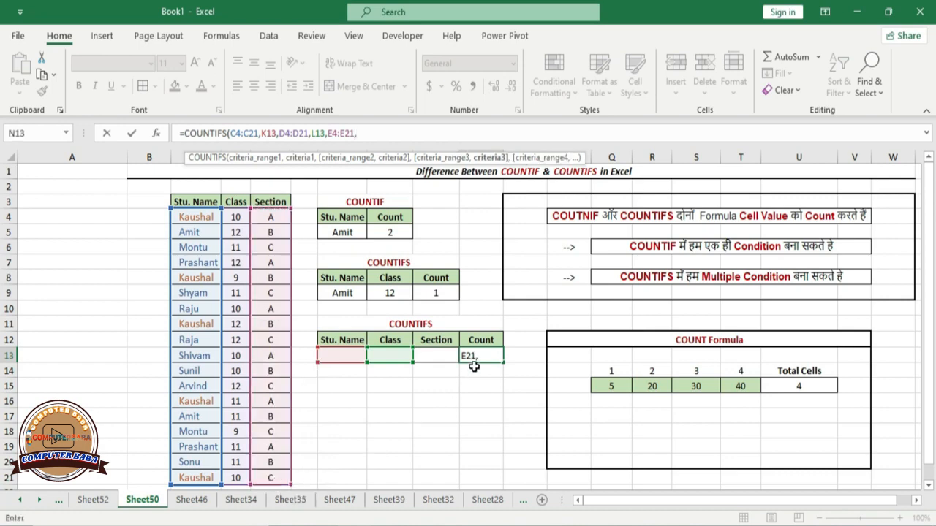
{"action": "left_click", "coordinate": [433, 357]}
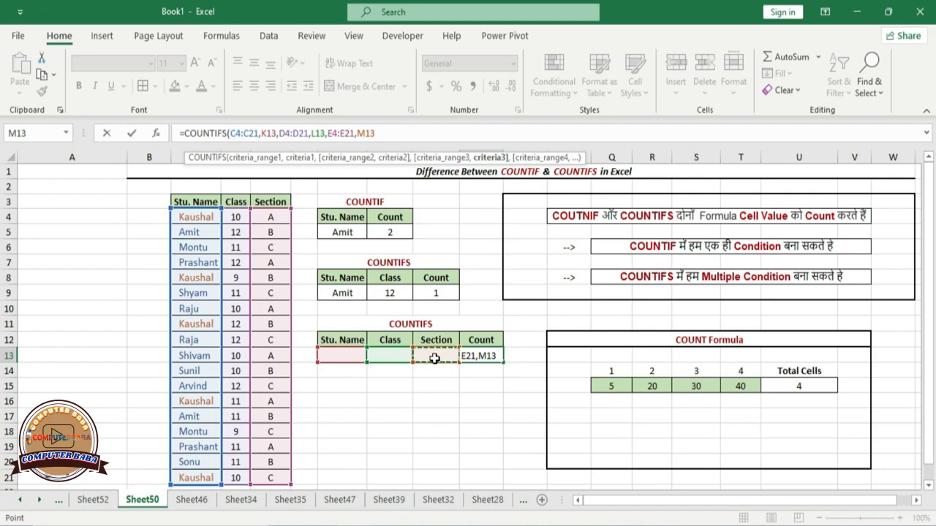
{"action": "type", "text": ")"}
{"action": "key", "text": "Return"}
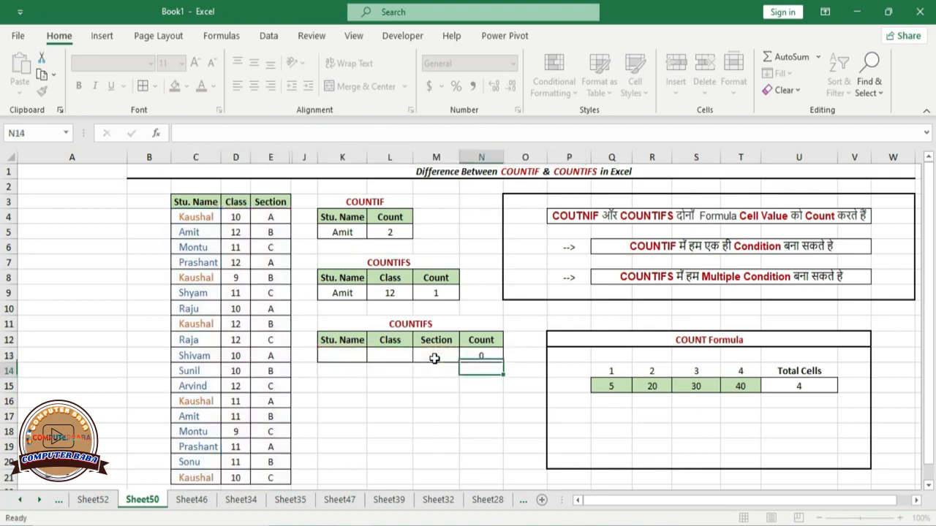
Enter the first listed student's name in K13 as the name criterion of the three-condition example
{"action": "left_click", "coordinate": [343, 355]}
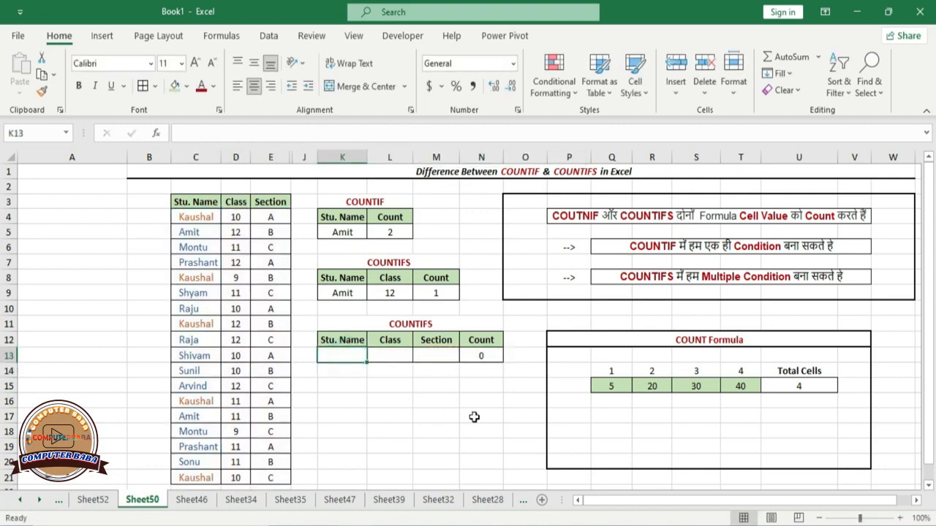
{"action": "type", "text": "Kauhs"}
{"action": "key", "text": "BackSpace"}
{"action": "key", "text": "BackSpace"}
{"action": "type", "text": "shal"}
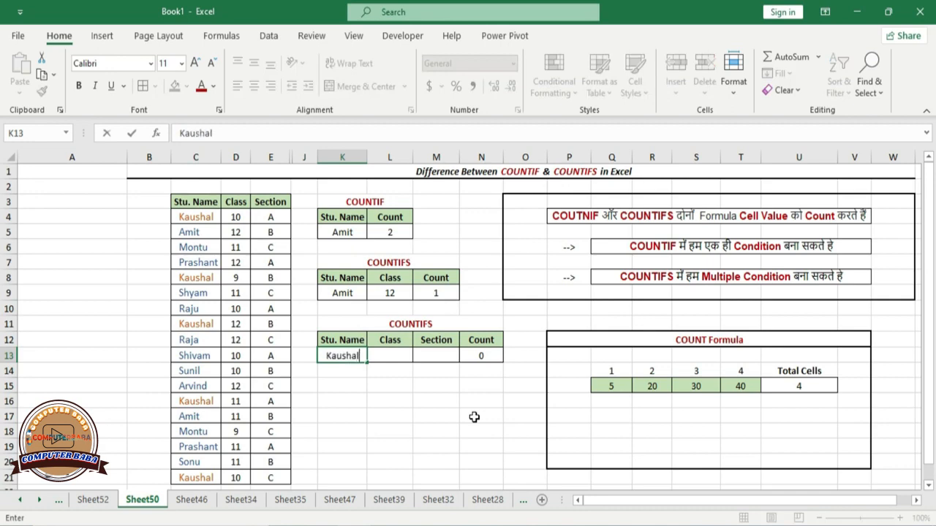
{"action": "key", "text": "Tab"}
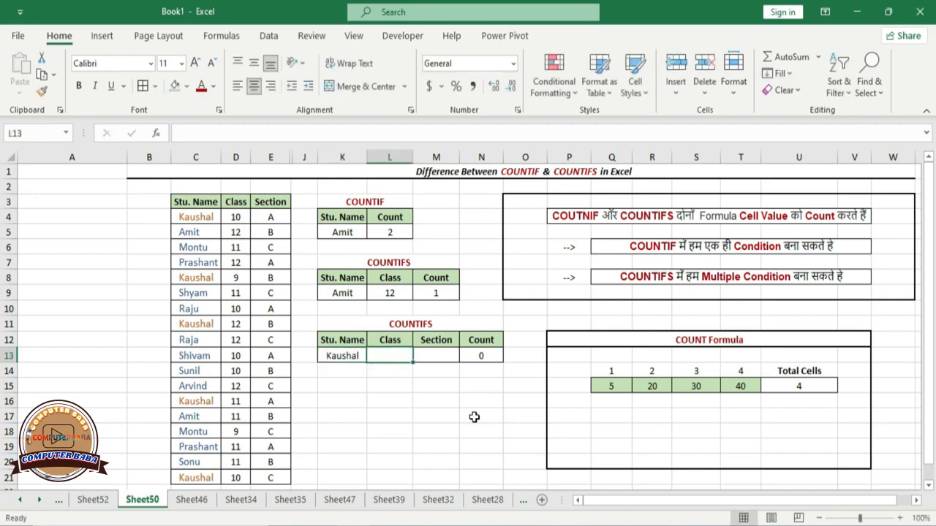
Enter class 10 in L13 and section A in M13 as the remaining COUNTIFS criteria
{"action": "type", "text": "10"}
{"action": "key", "text": "Return"}
{"action": "key", "text": "Up"}
{"action": "key", "text": "Right"}
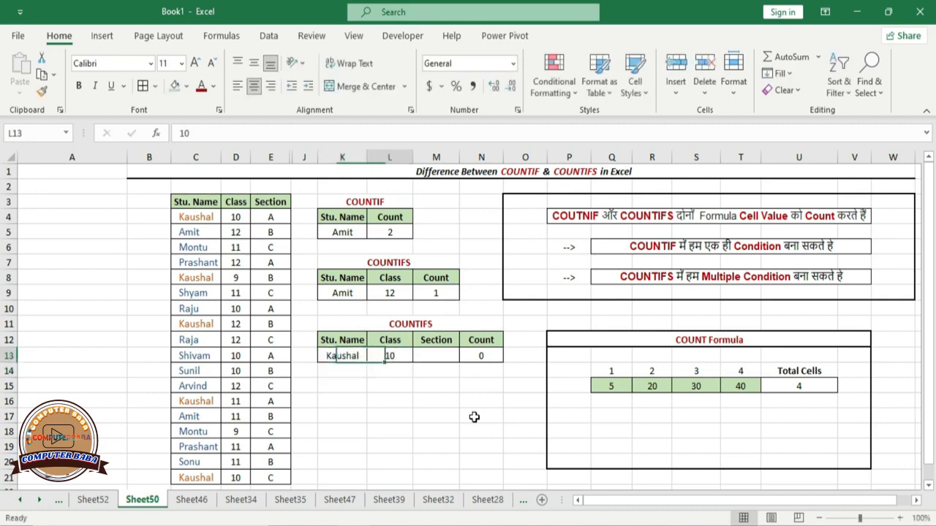
{"action": "key", "text": "Tab"}
{"action": "type", "text": "A"}
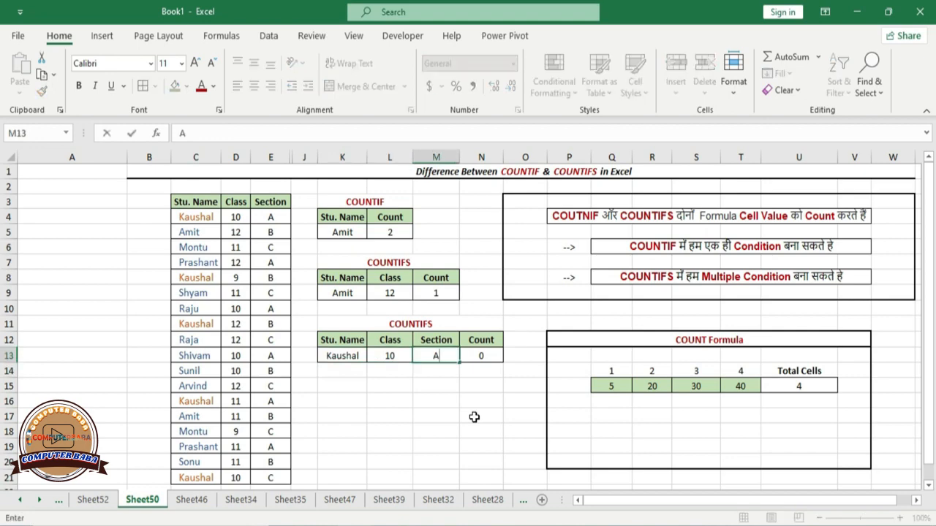
{"action": "key", "text": "Return"}
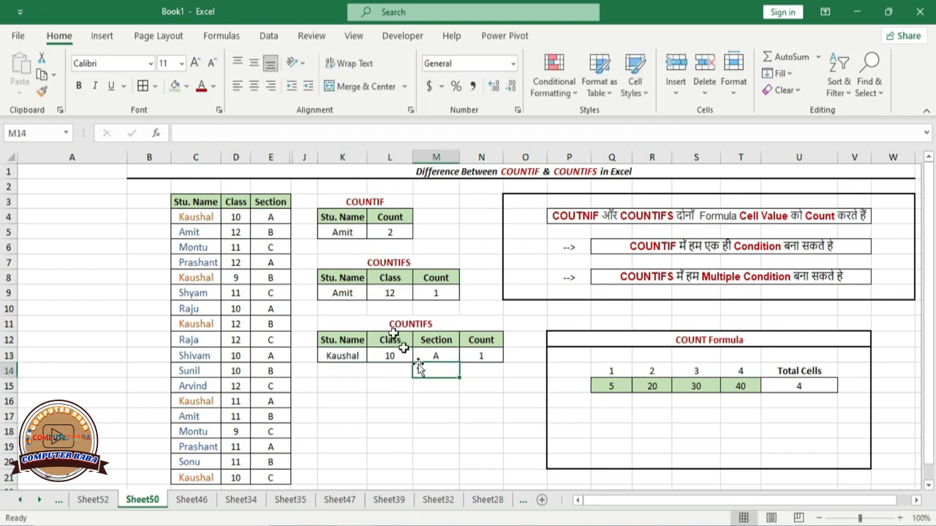
Check the Class and Section values in the first listed student's rows 4, 8 and 16 against the K13:M13 criteria
{"action": "left_click", "coordinate": [212, 217]}
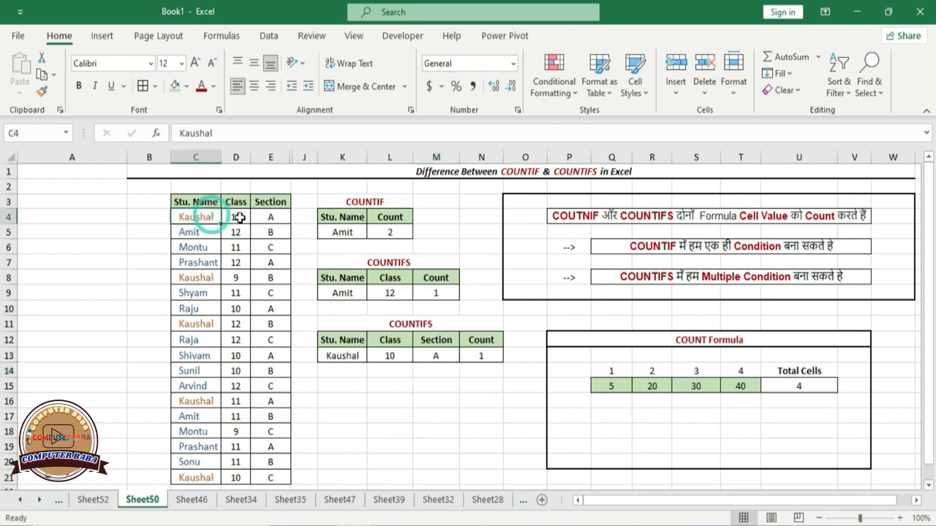
{"action": "left_click", "coordinate": [236, 216]}
{"action": "left_click", "coordinate": [268, 217]}
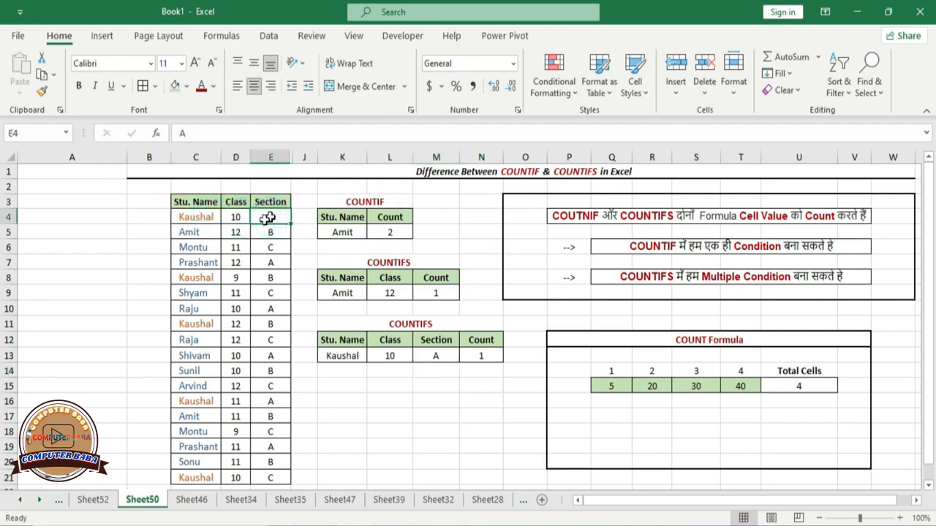
{"action": "left_click", "coordinate": [200, 278]}
{"action": "left_click", "coordinate": [235, 278]}
{"action": "left_click", "coordinate": [263, 278]}
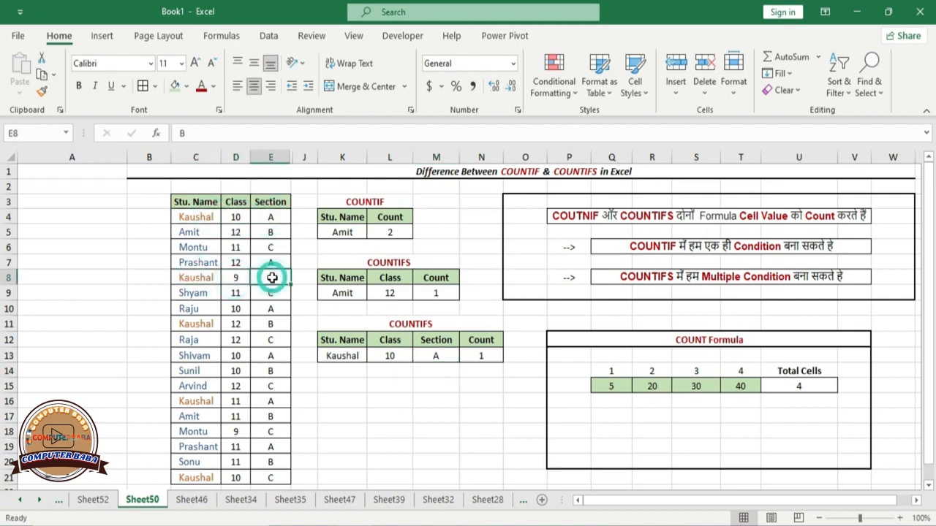
{"action": "left_click", "coordinate": [210, 404]}
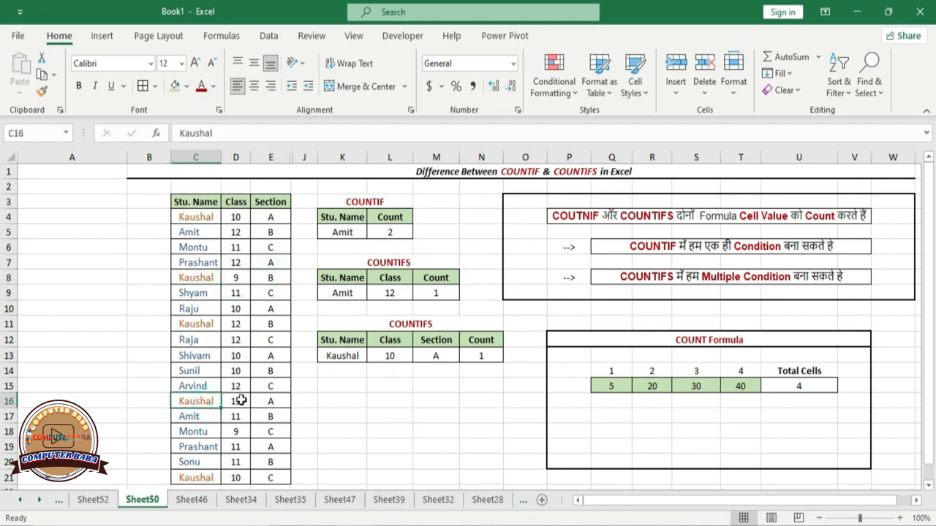
{"action": "left_click", "coordinate": [238, 401]}
{"action": "left_click", "coordinate": [268, 402]}
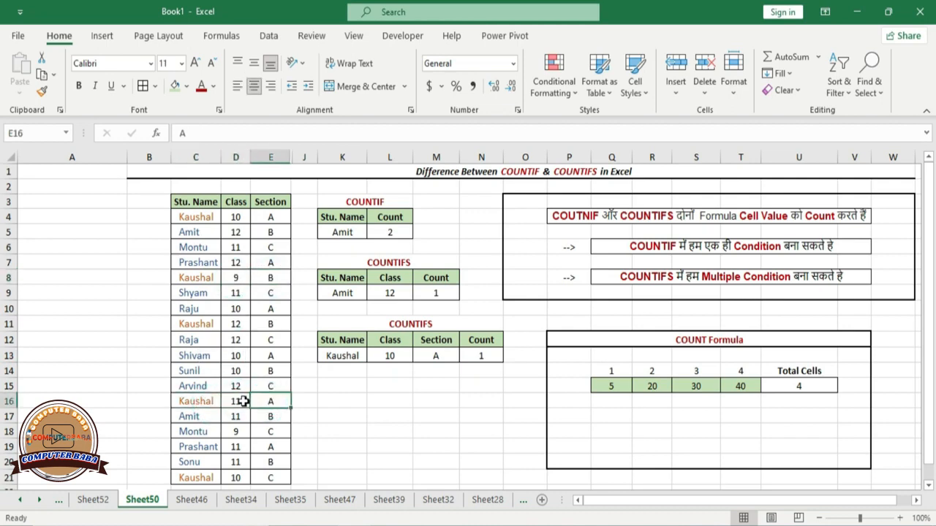
Set the Class value in D16 of the data table to 10
{"action": "left_click", "coordinate": [240, 402]}
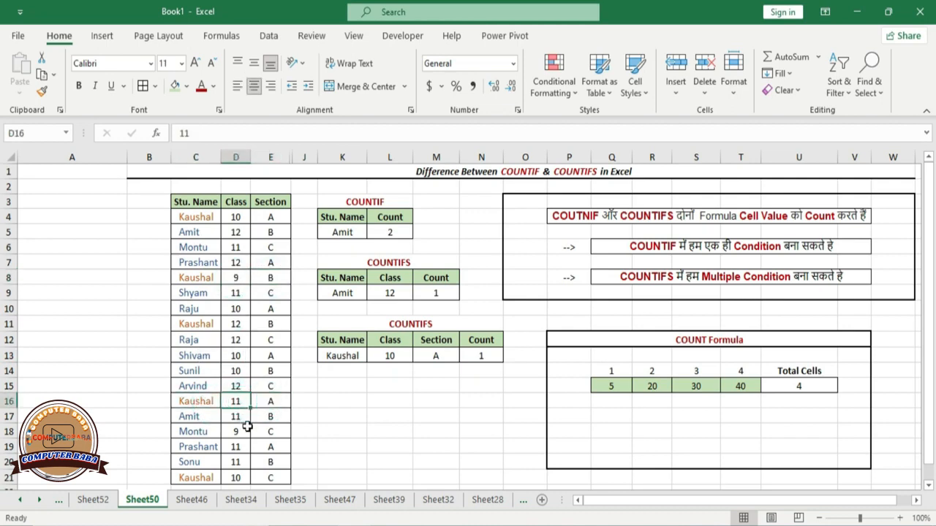
{"action": "type", "text": "10"}
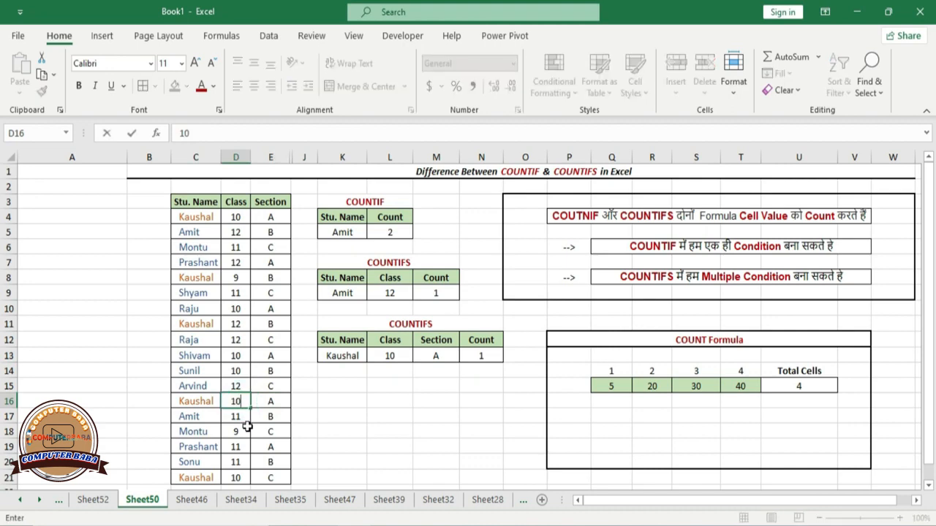
{"action": "key", "text": "Return"}
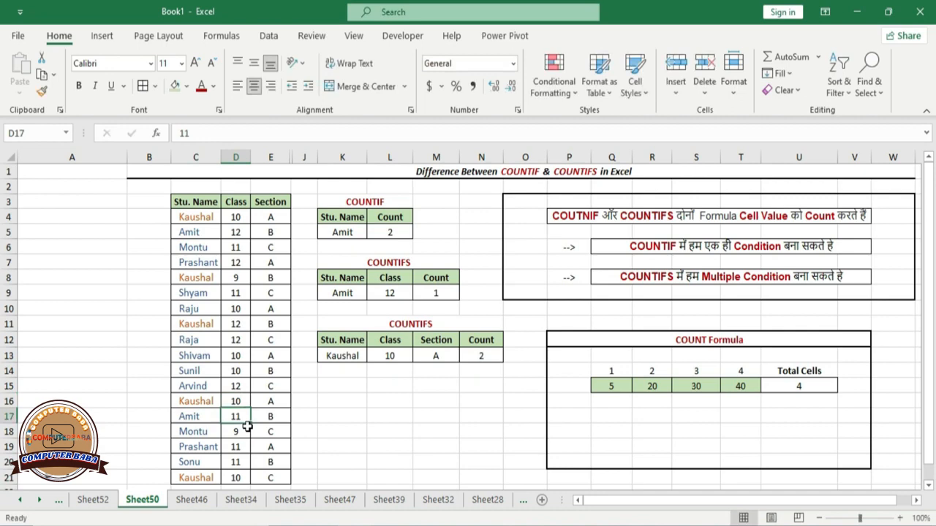
Review the name and class in row 21 of the data table, and set its Section in E21 to A
{"action": "left_click", "coordinate": [198, 482]}
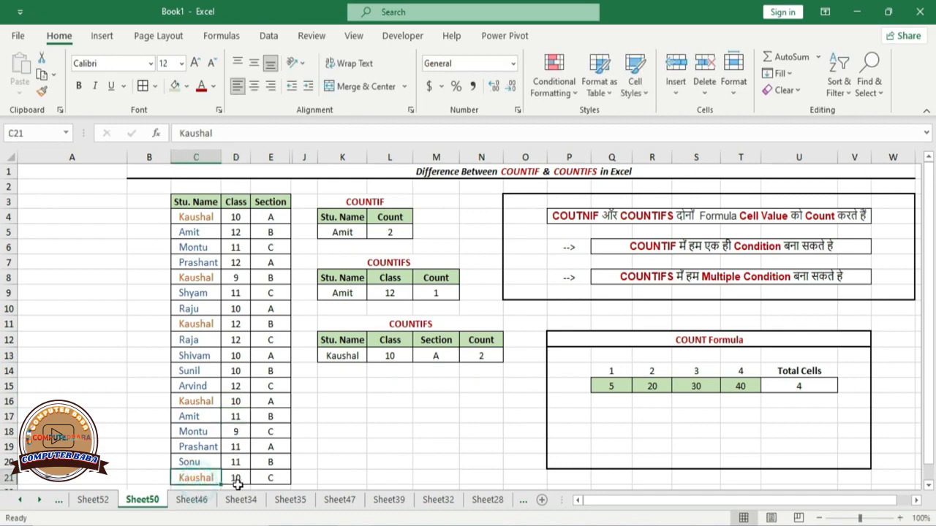
{"action": "left_click", "coordinate": [236, 481]}
{"action": "left_click", "coordinate": [270, 479]}
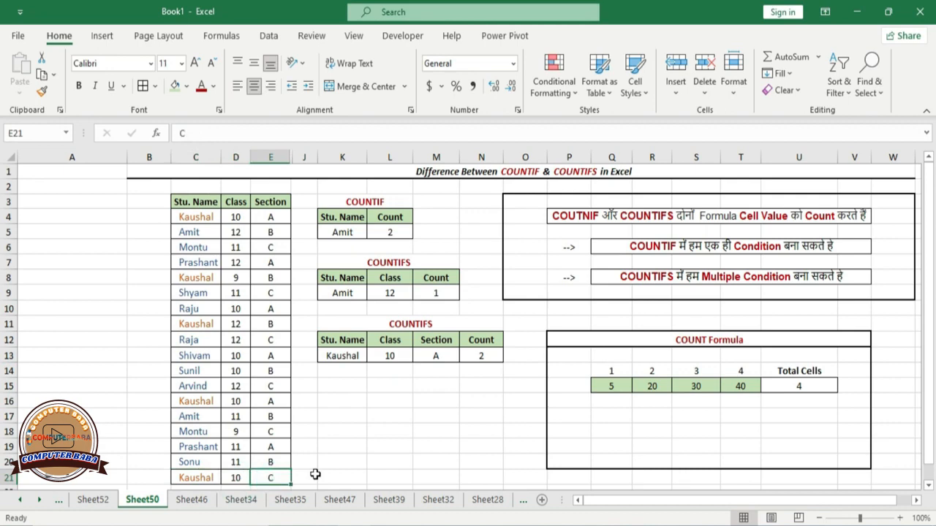
{"action": "type", "text": "A"}
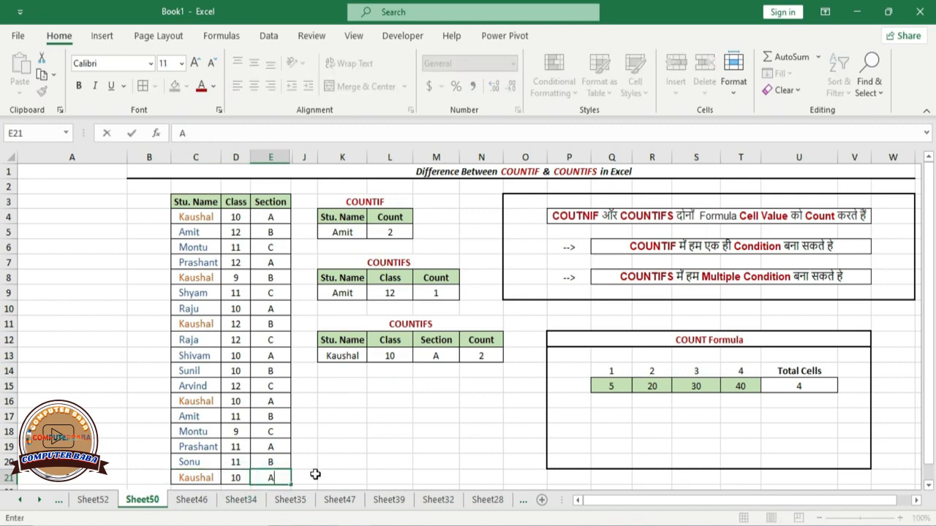
{"action": "key", "text": "Return"}
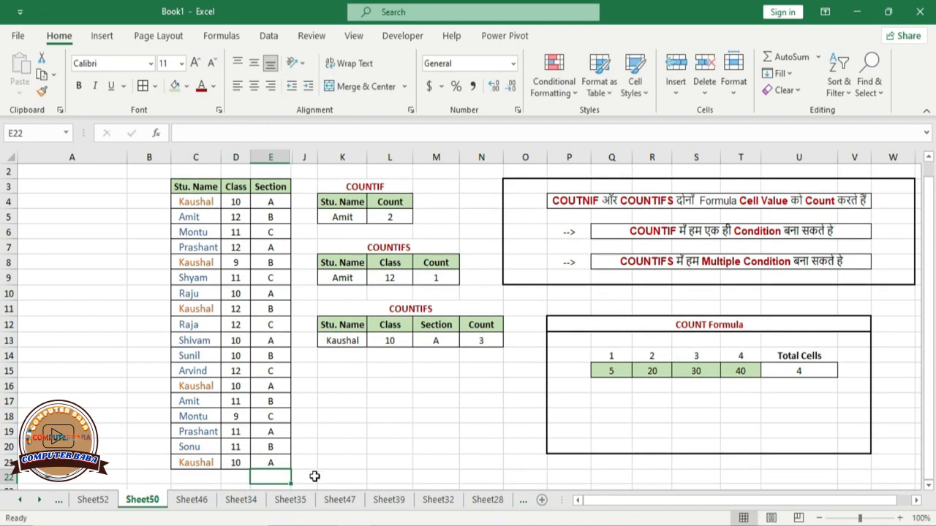